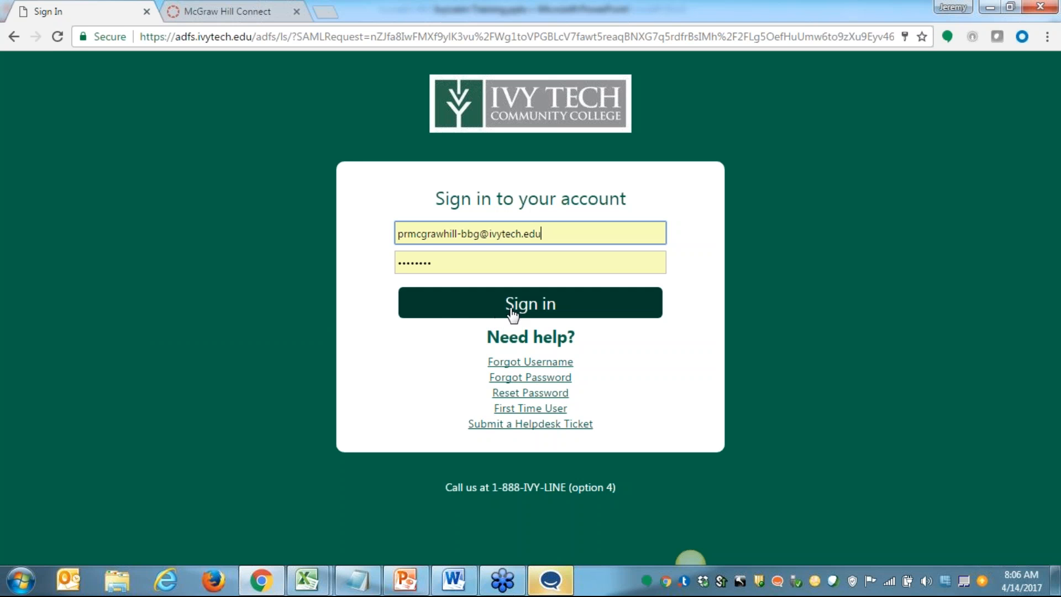
Sign in to the college account and open the navigation settings of the Sandbox Shell for McGrawHill Publisher course
{"action": "left_click", "coordinate": [538, 308]}
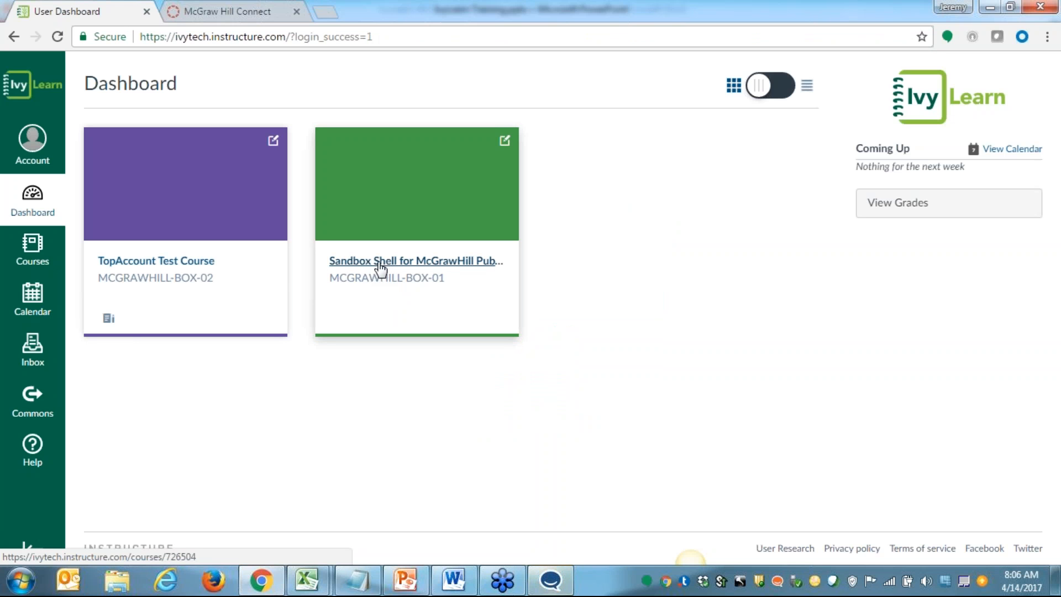
{"action": "left_click", "coordinate": [402, 271]}
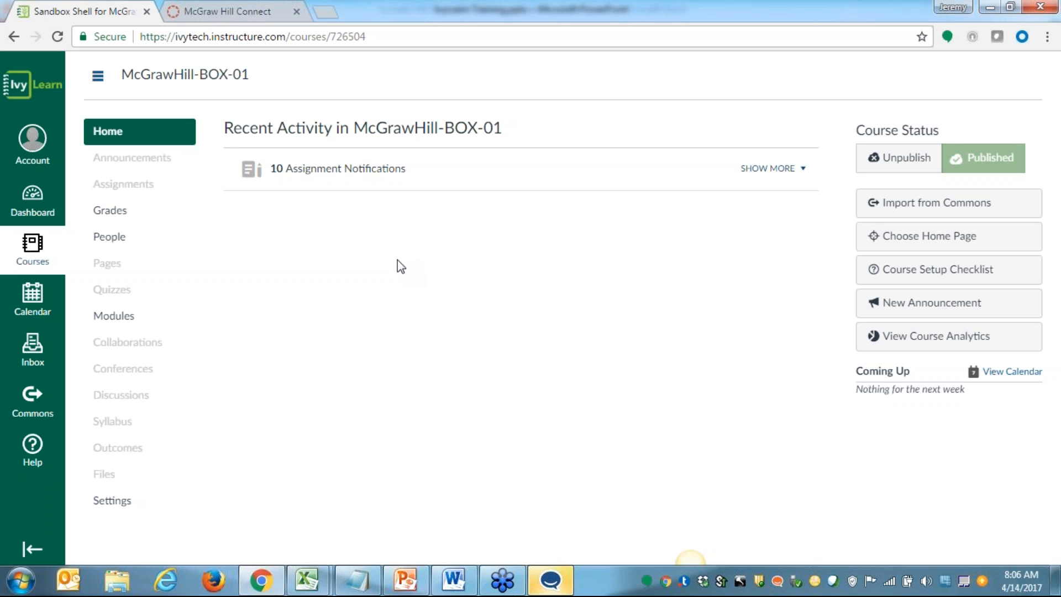
{"action": "left_click", "coordinate": [107, 506]}
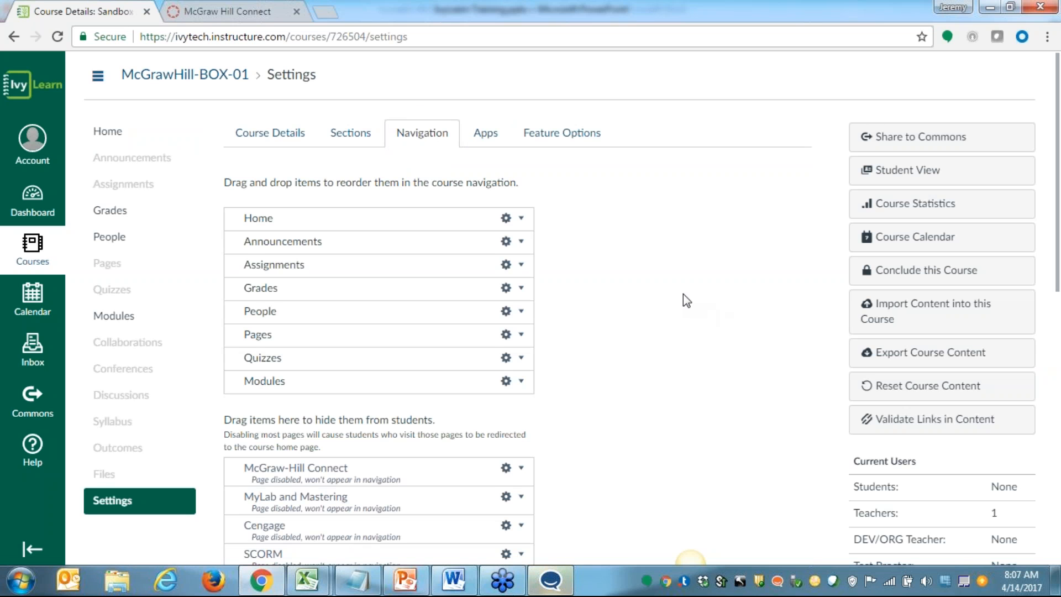
Move McGraw-Hill Connect from the hidden items to directly below Home in the course navigation and save the change
{"action": "scroll", "coordinate": [683, 300], "scroll_direction": "down", "scroll_amount": 1}
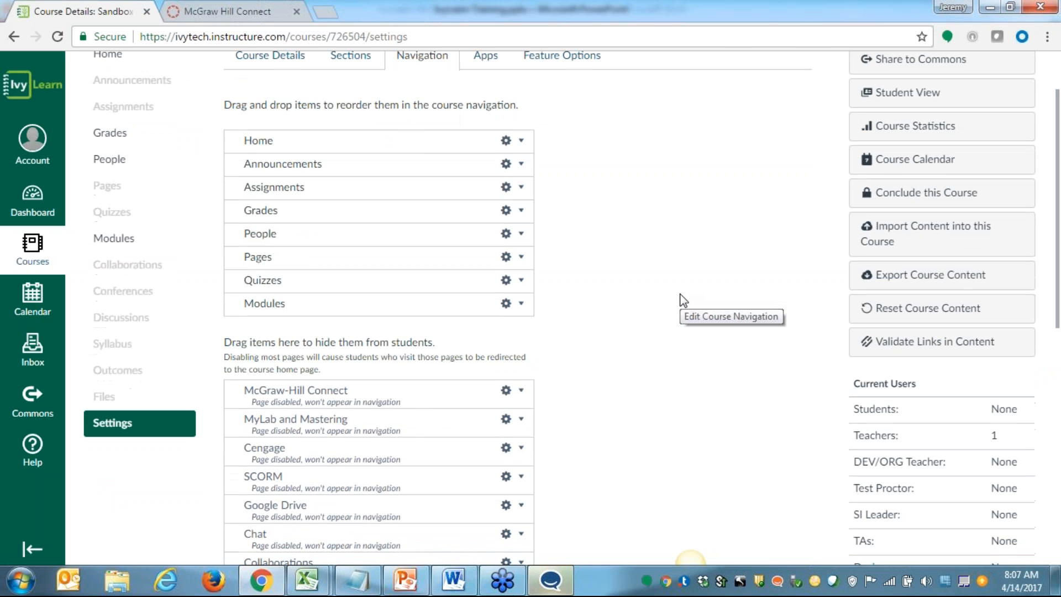
{"action": "scroll", "coordinate": [678, 285], "scroll_direction": "down", "scroll_amount": 1}
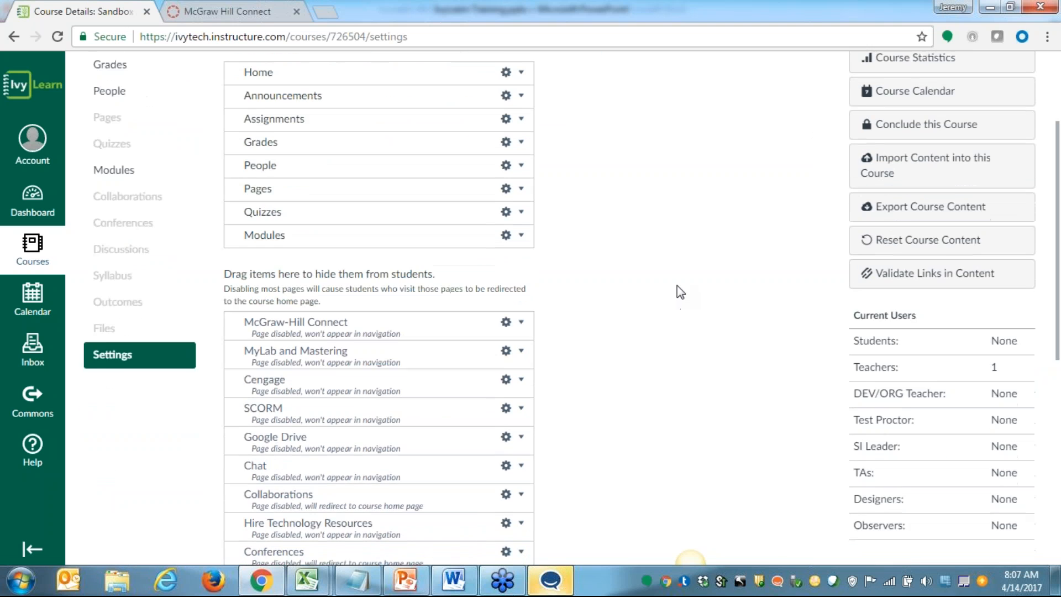
{"action": "scroll", "coordinate": [677, 283], "scroll_direction": "down", "scroll_amount": 1}
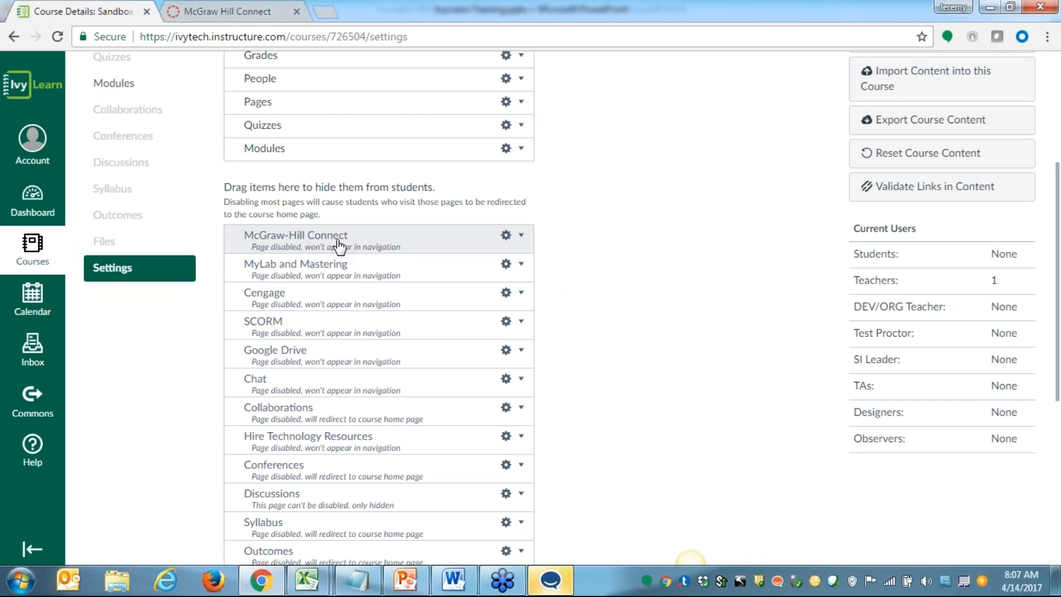
{"action": "scroll", "coordinate": [348, 265], "scroll_direction": "down", "scroll_amount": 1}
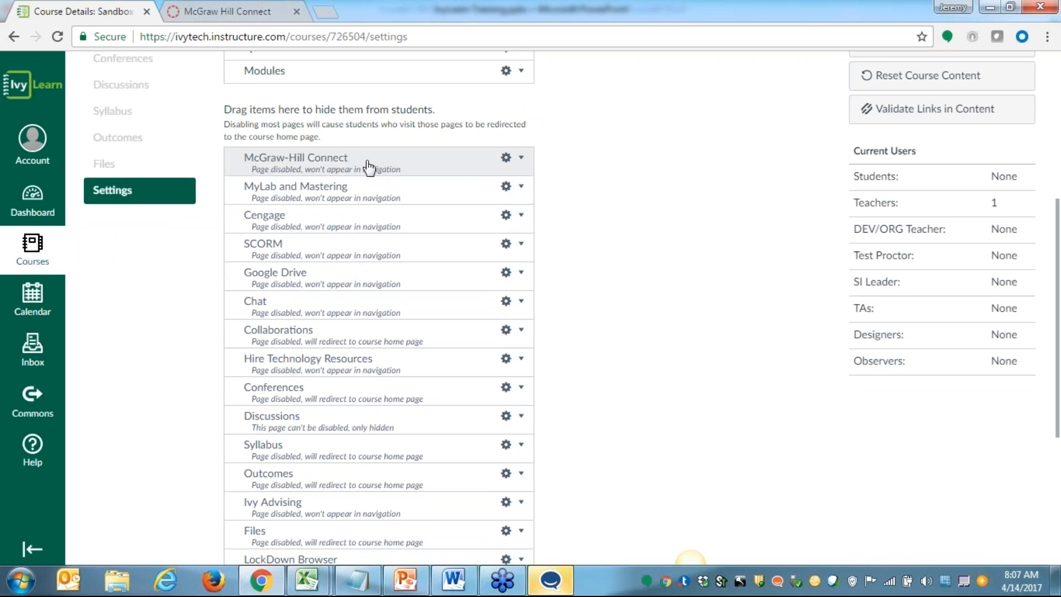
{"action": "scroll", "coordinate": [339, 237], "scroll_direction": "up", "scroll_amount": 2}
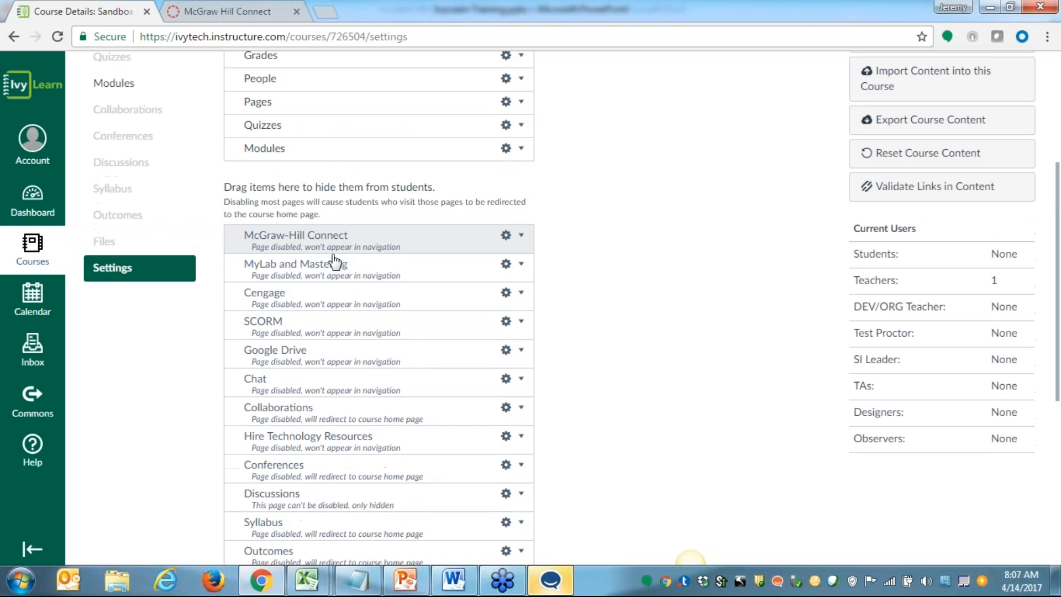
{"action": "scroll", "coordinate": [357, 349], "scroll_direction": "up", "scroll_amount": 1}
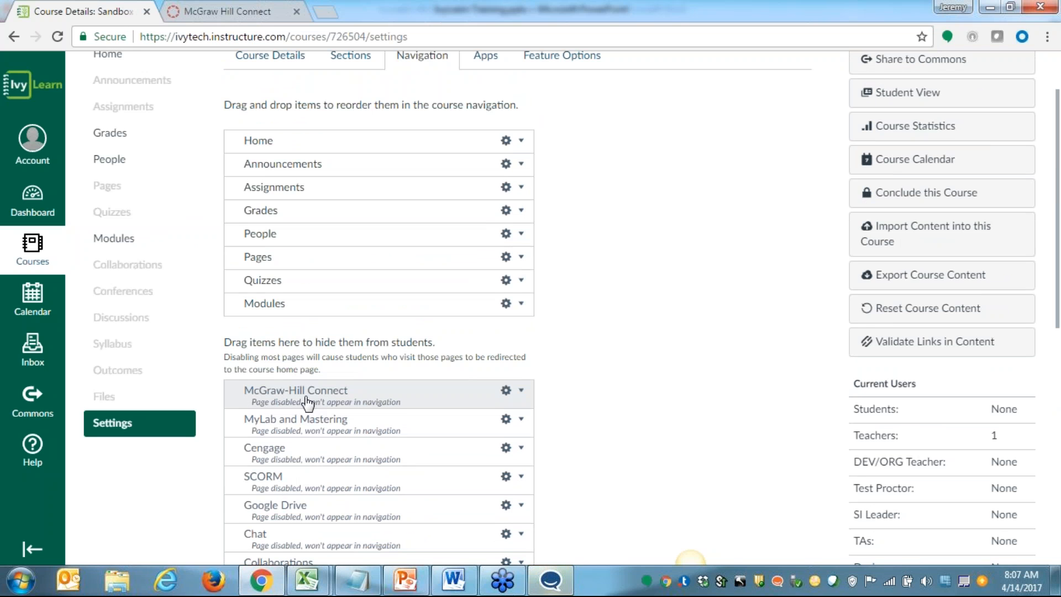
{"action": "left_click_drag", "start_coordinate": [307, 403], "coordinate": [313, 167]}
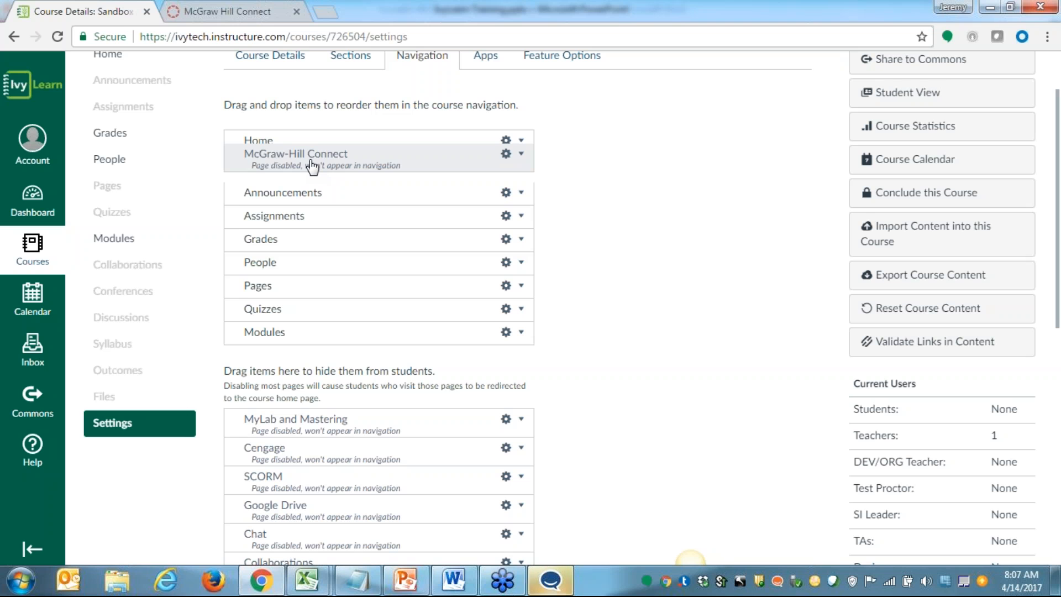
{"action": "left_click_drag", "start_coordinate": [312, 167], "coordinate": [313, 166]}
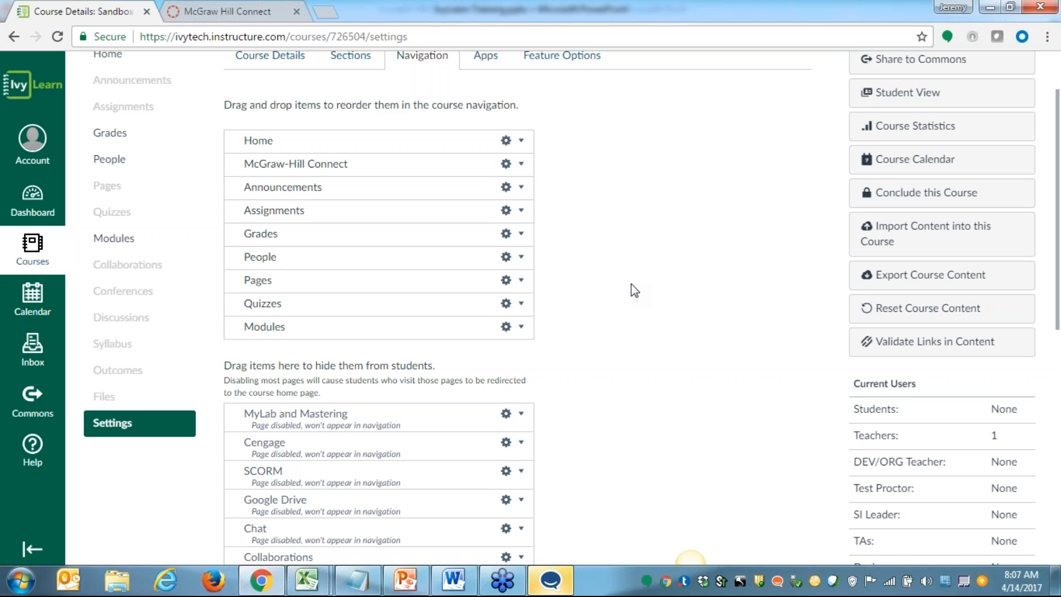
{"action": "scroll", "coordinate": [632, 284], "scroll_direction": "down", "scroll_amount": 9}
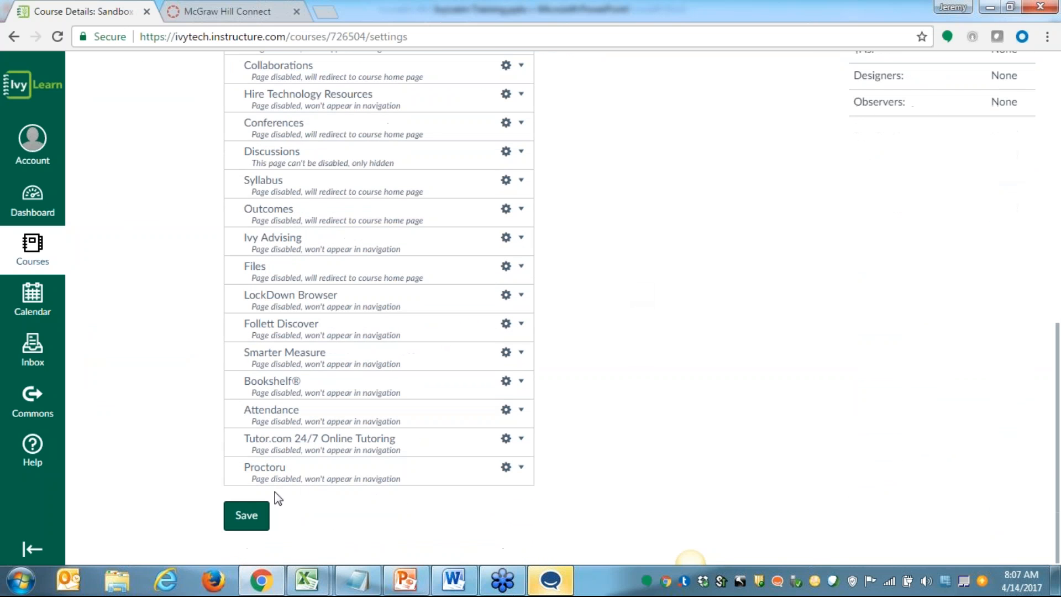
{"action": "left_click", "coordinate": [245, 517]}
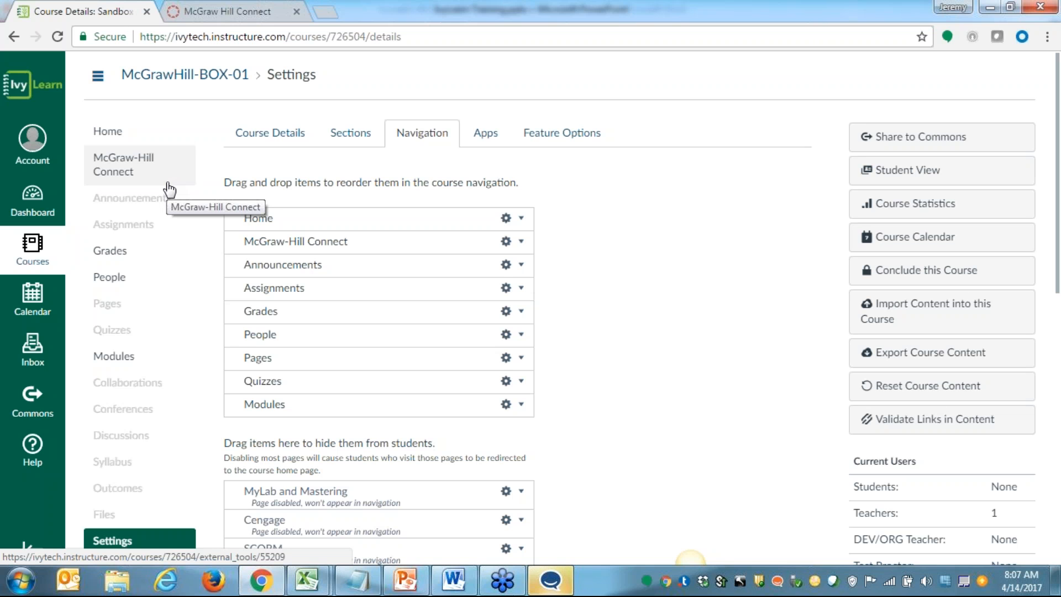
Open McGraw-Hill Connect from the course navigation and begin pairing, continuing past the welcome notice
{"action": "left_click", "coordinate": [115, 184]}
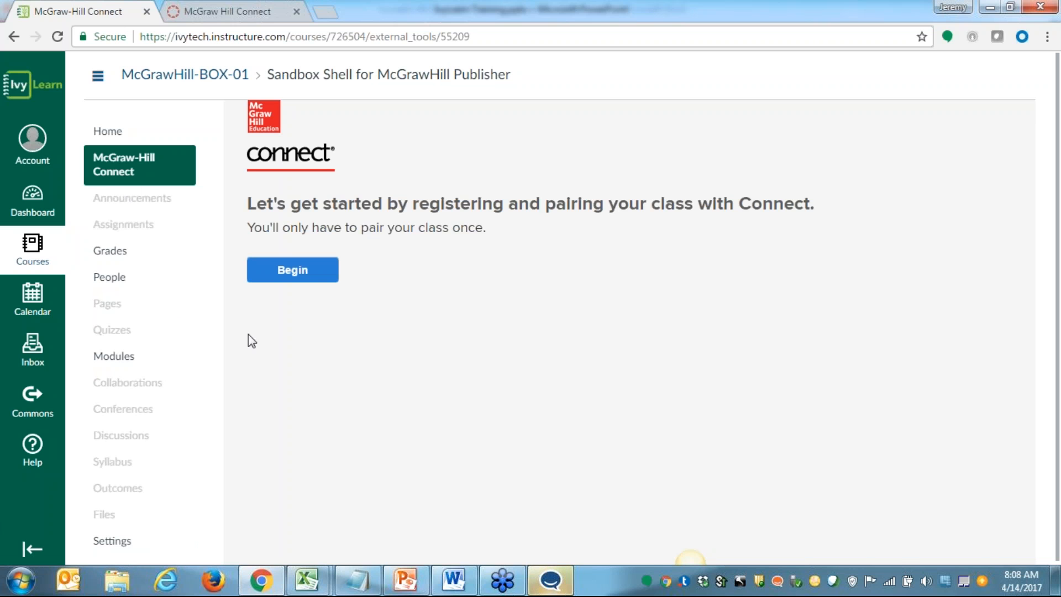
{"action": "left_click", "coordinate": [295, 270]}
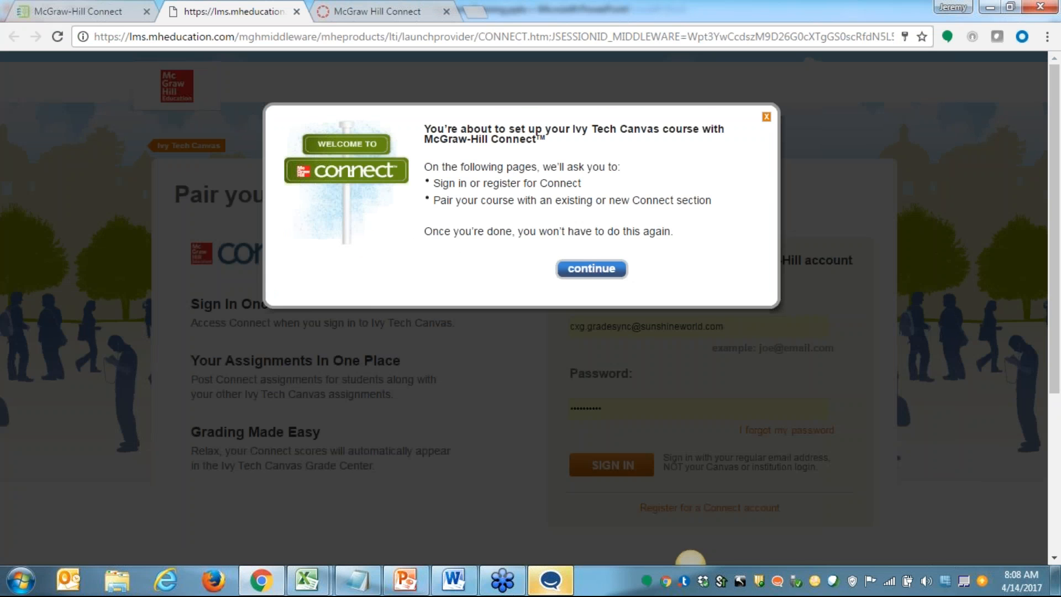
{"action": "left_click", "coordinate": [603, 269]}
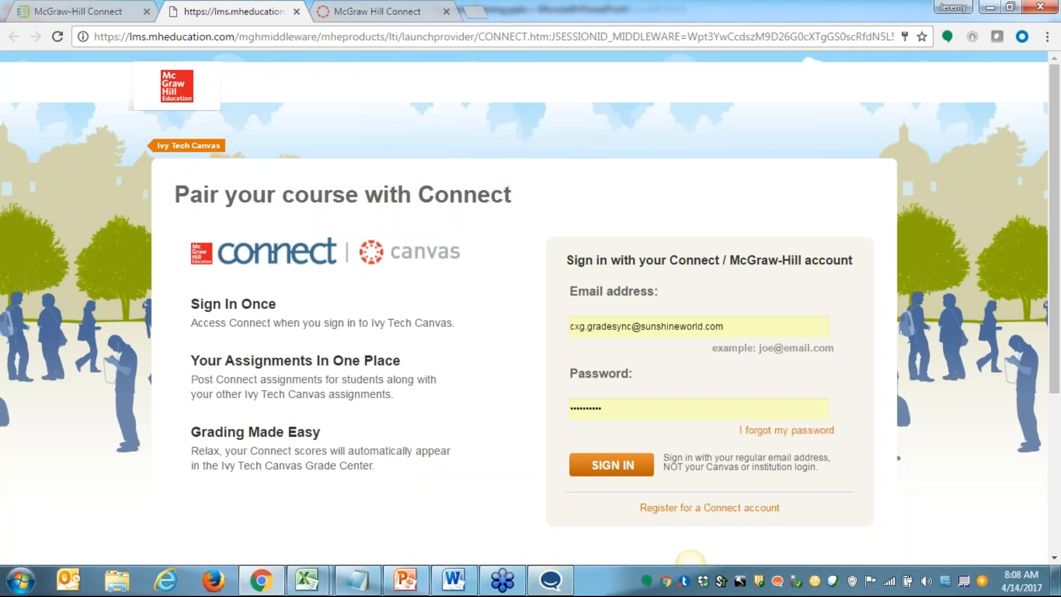
Sign in to Connect with the instructor's email address and the account password
{"action": "triple_click", "coordinate": [732, 326]}
{"action": "key", "text": "BackSpace"}
{"action": "type", "text": "ivy"}
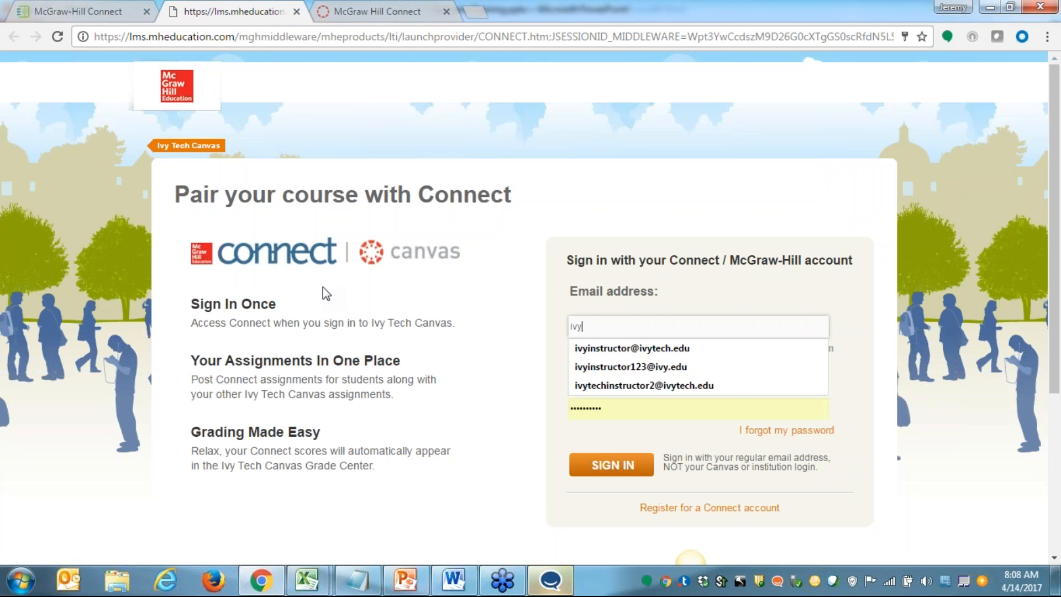
{"action": "key", "text": "Down"}
{"action": "key", "text": "Down"}
{"action": "key", "text": "Return"}
{"action": "key", "text": "Tab"}
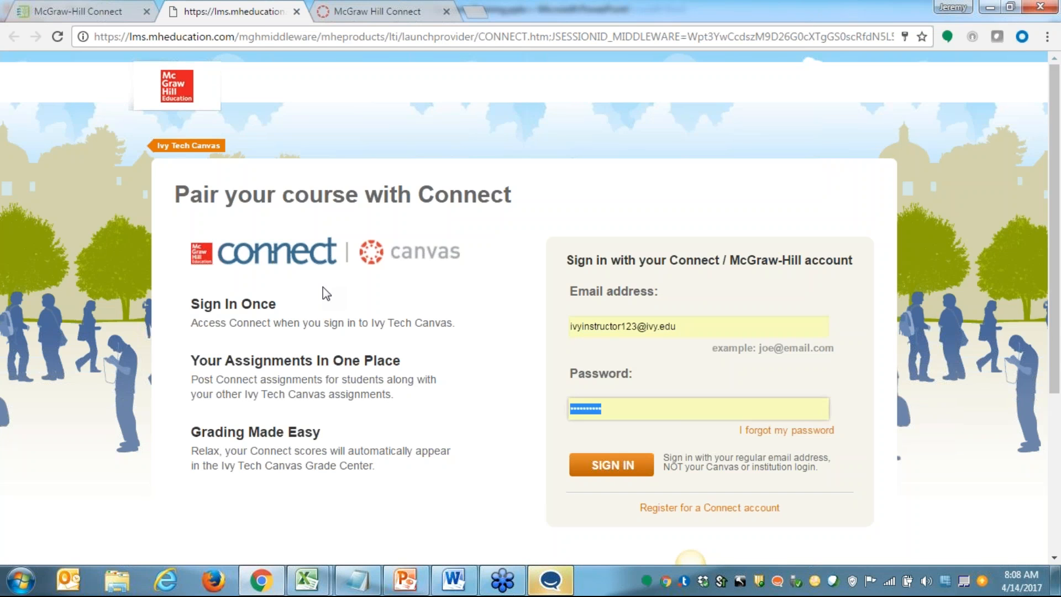
{"action": "type", "text": "••••••••"}
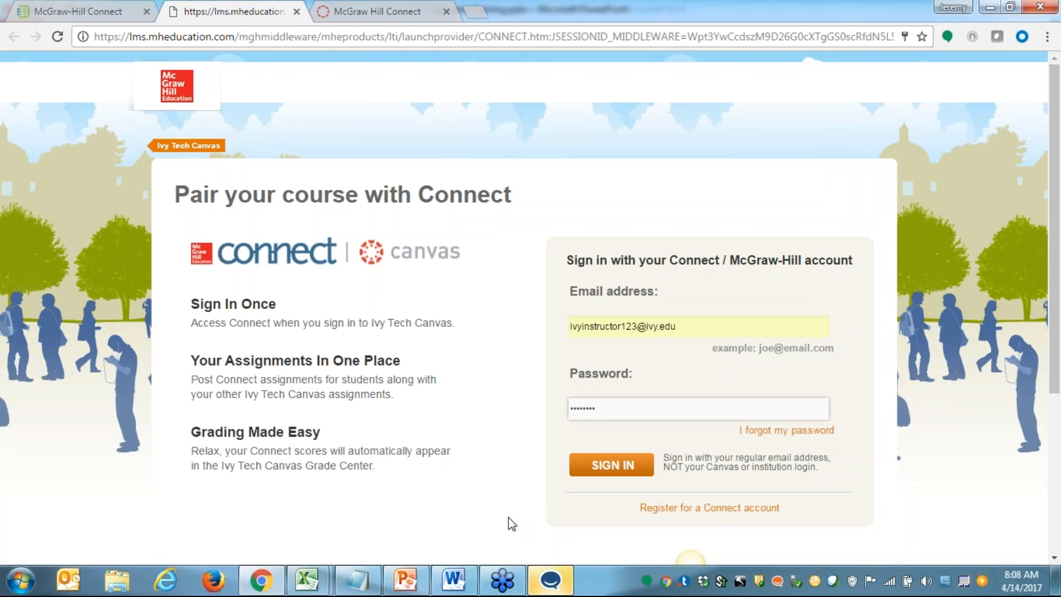
{"action": "left_click", "coordinate": [610, 470]}
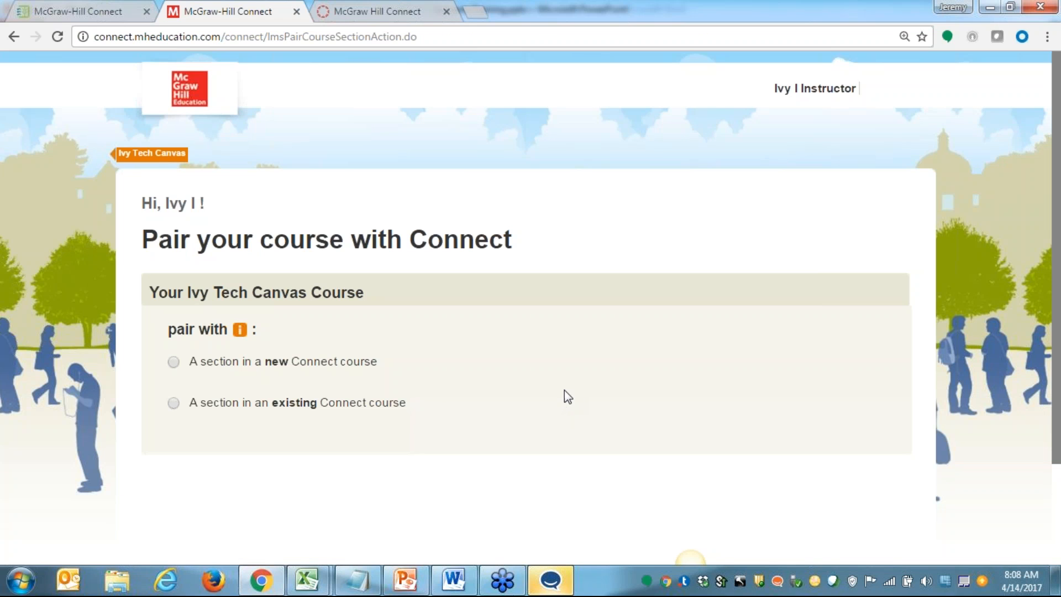
Pair the Canvas course with section 102 of the existing Ivy Tech Test Course and open that section's home page without the Connect Insight banner
{"action": "scroll", "coordinate": [567, 386], "scroll_direction": "down", "scroll_amount": 2}
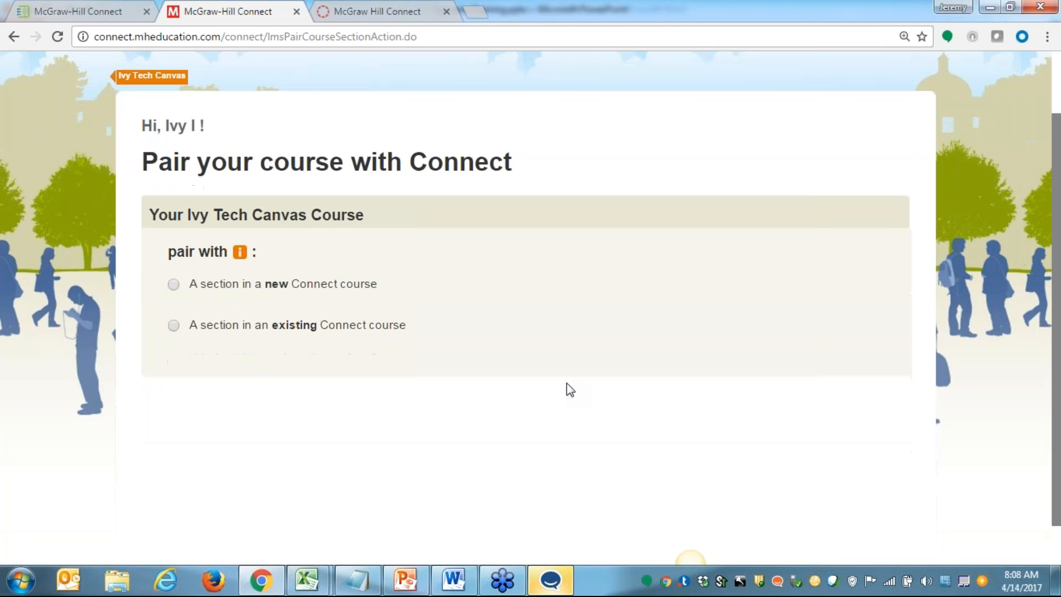
{"action": "left_click", "coordinate": [177, 327]}
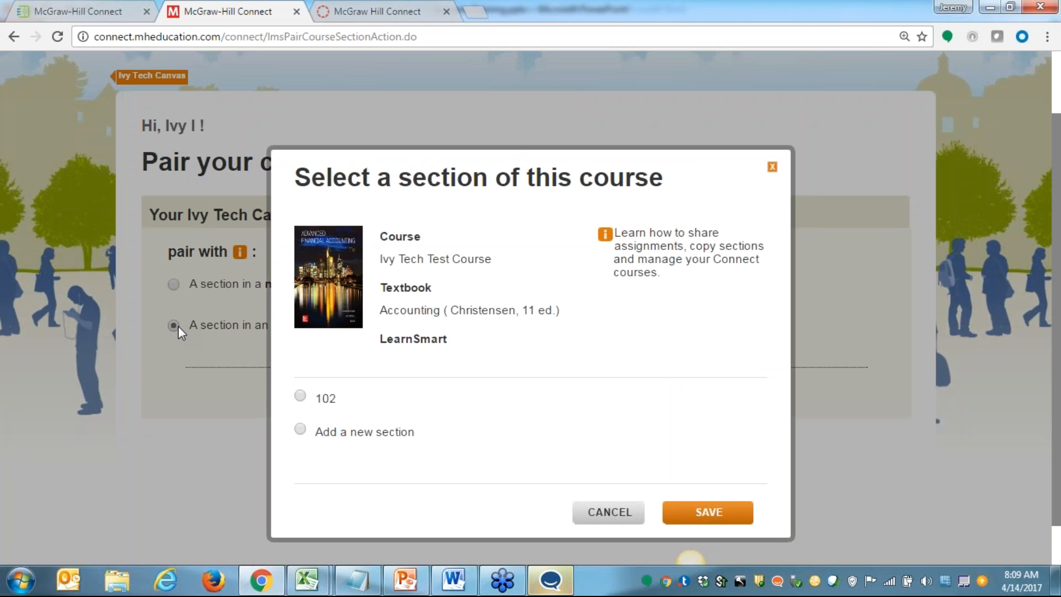
{"action": "left_click", "coordinate": [300, 395]}
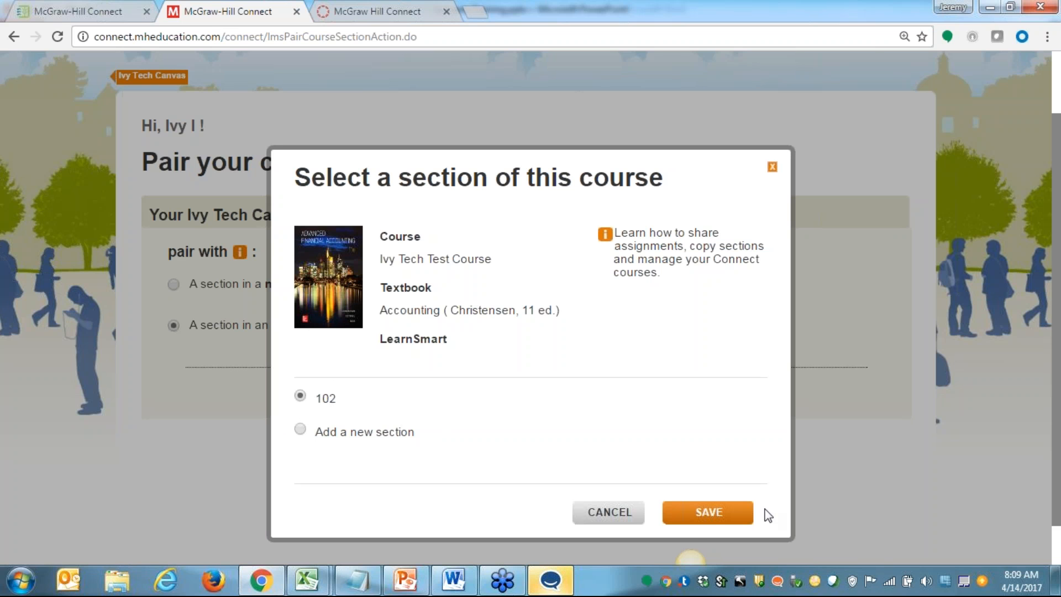
{"action": "left_click", "coordinate": [707, 514]}
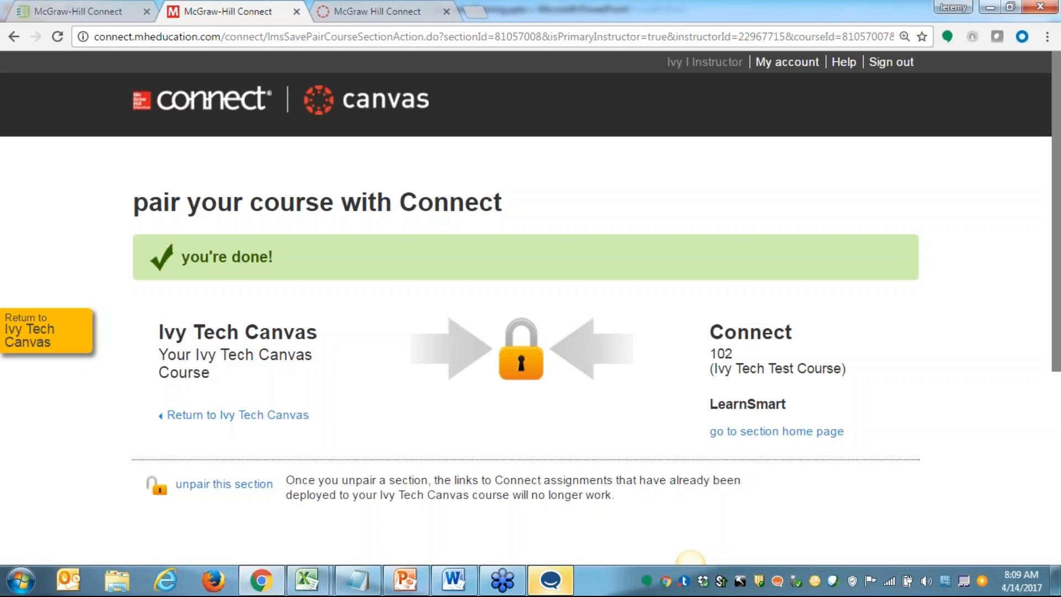
{"action": "left_click", "coordinate": [761, 434]}
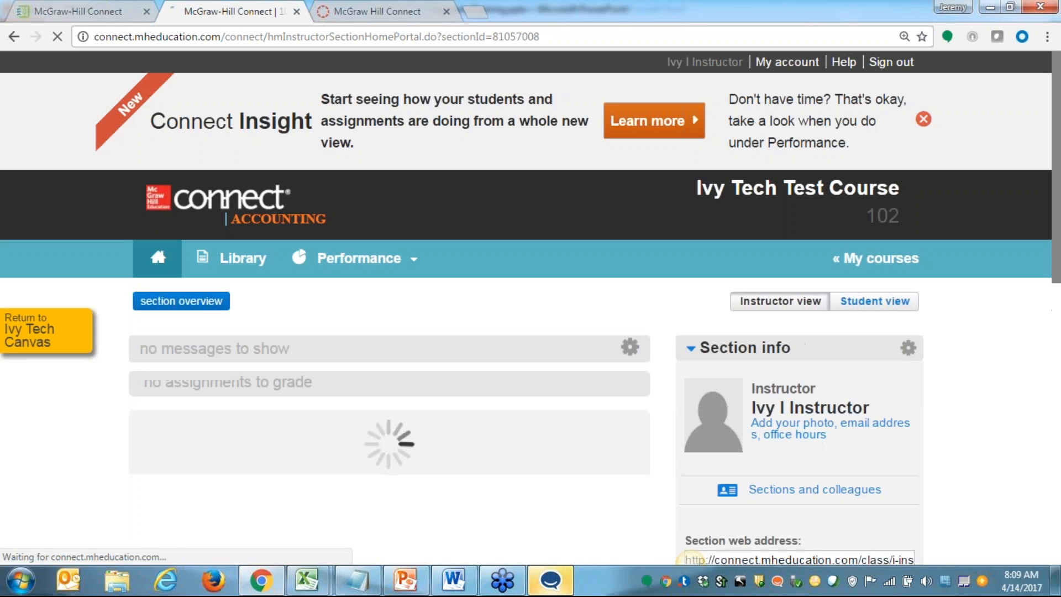
{"action": "left_click", "coordinate": [924, 119]}
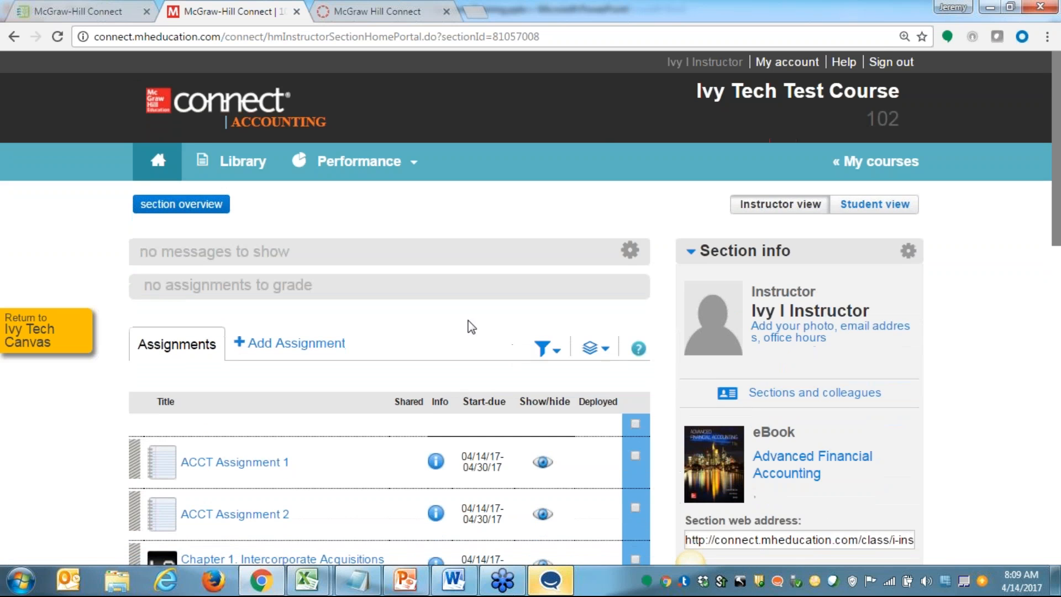
Deploy all four section assignments to Ivy Tech Canvas in bulk with the Best grade type
{"action": "scroll", "coordinate": [469, 320], "scroll_direction": "down", "scroll_amount": 3}
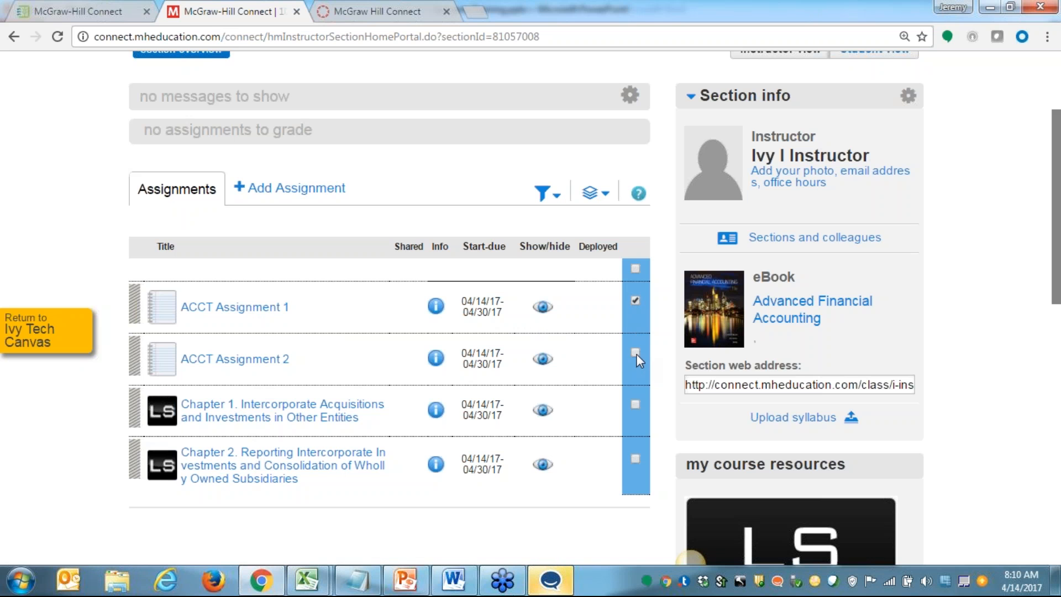
{"action": "left_click", "coordinate": [636, 458]}
{"action": "mouse_move", "coordinate": [595, 193]}
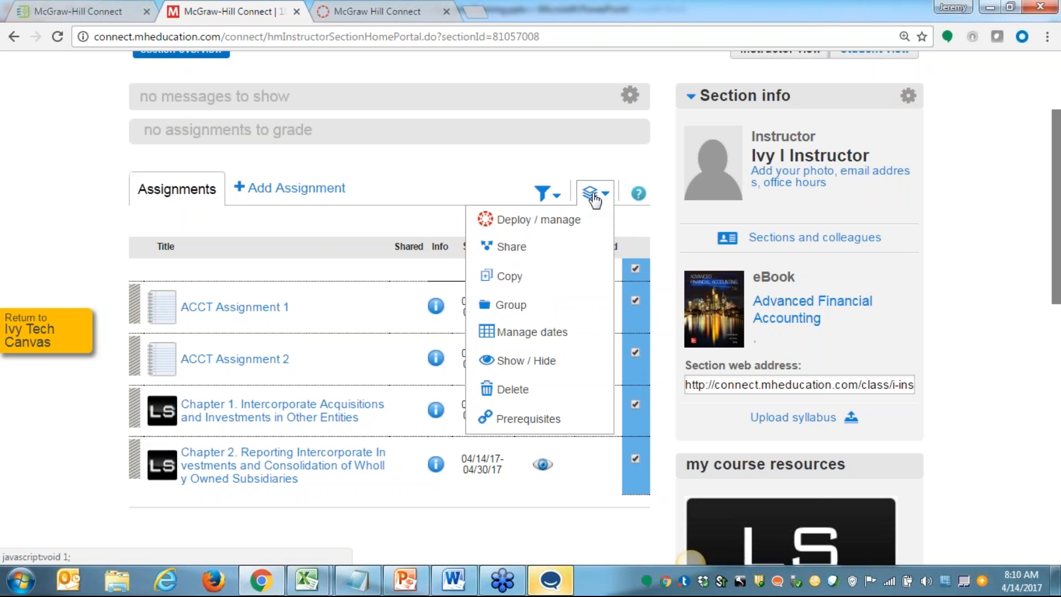
{"action": "left_click", "coordinate": [576, 221]}
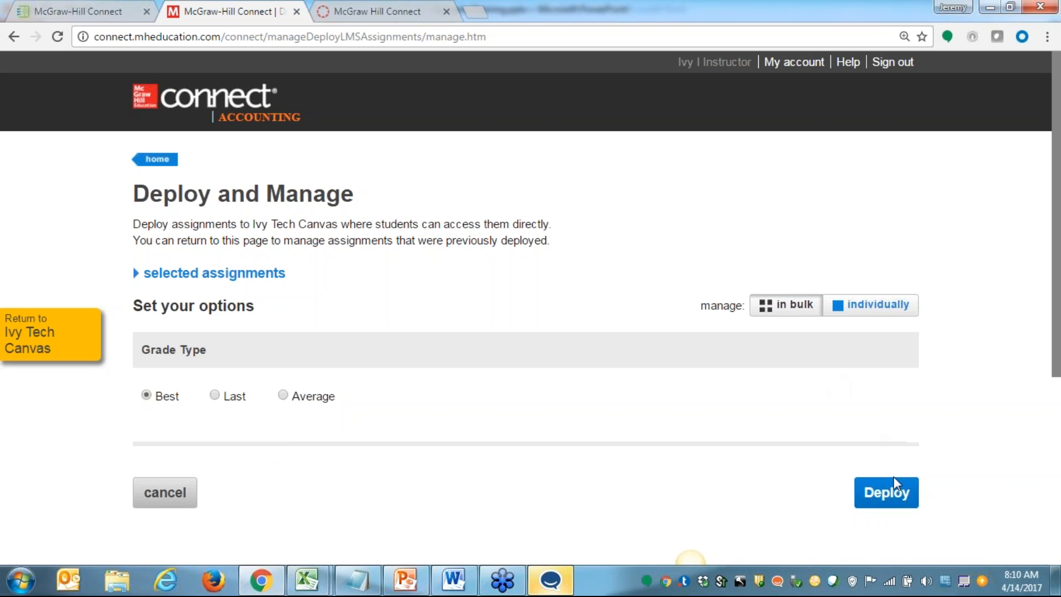
{"action": "left_click", "coordinate": [882, 497]}
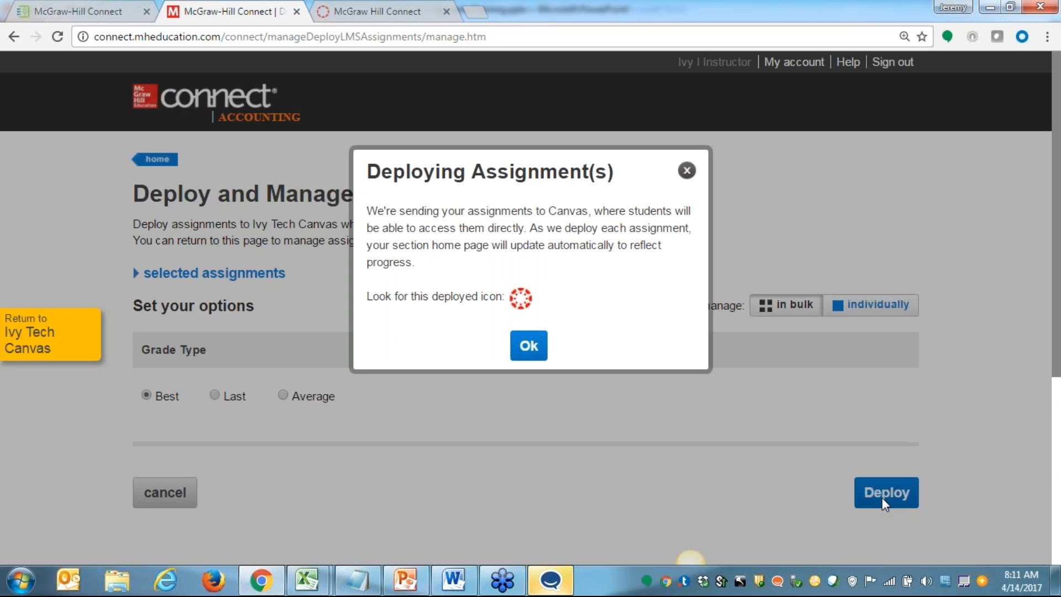
{"action": "left_click", "coordinate": [530, 347]}
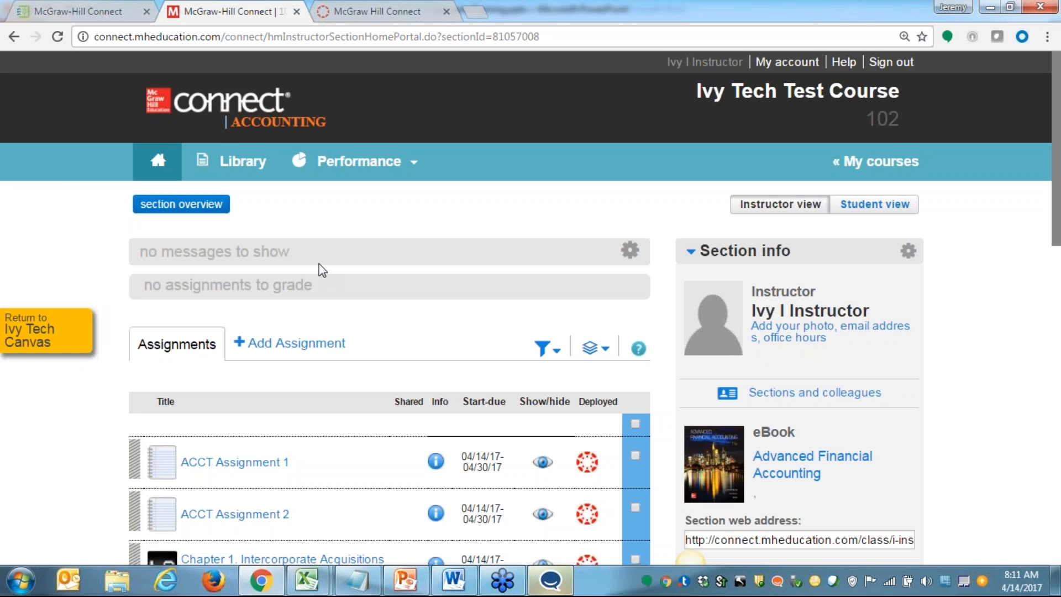
Check the Deployed column for the assignments, return to Ivy Tech Canvas and reload the course's McGraw-Hill Connect page
{"action": "scroll", "coordinate": [320, 264], "scroll_direction": "down", "scroll_amount": 3}
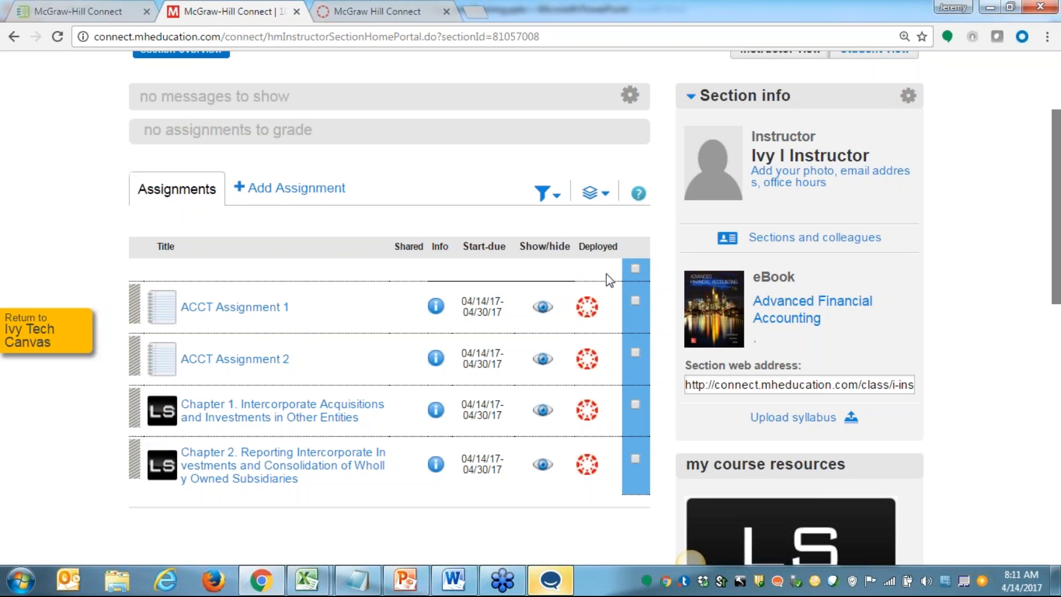
{"action": "left_click", "coordinate": [29, 343]}
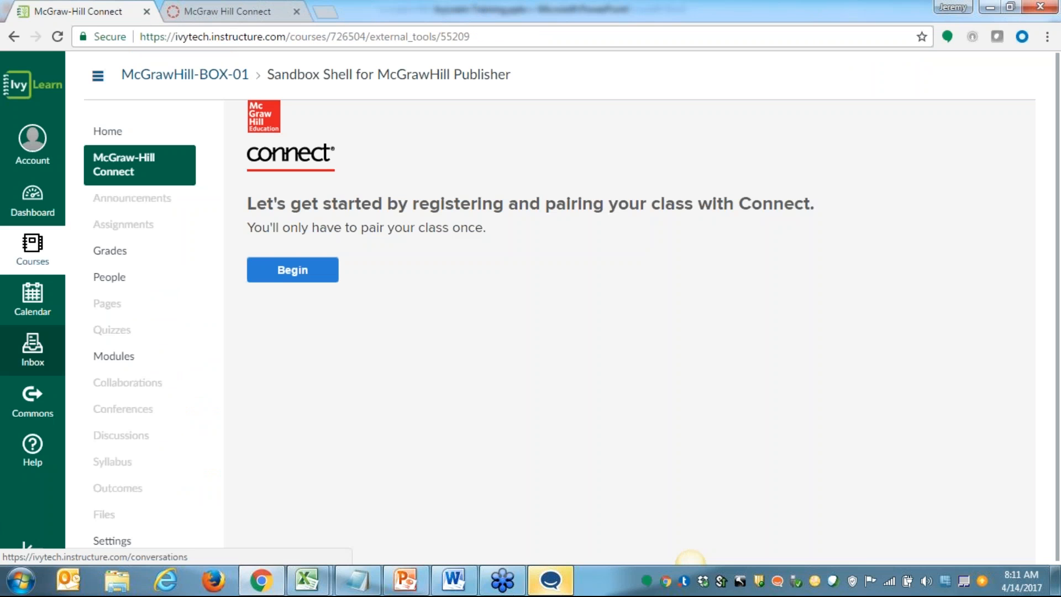
{"action": "left_click", "coordinate": [99, 169]}
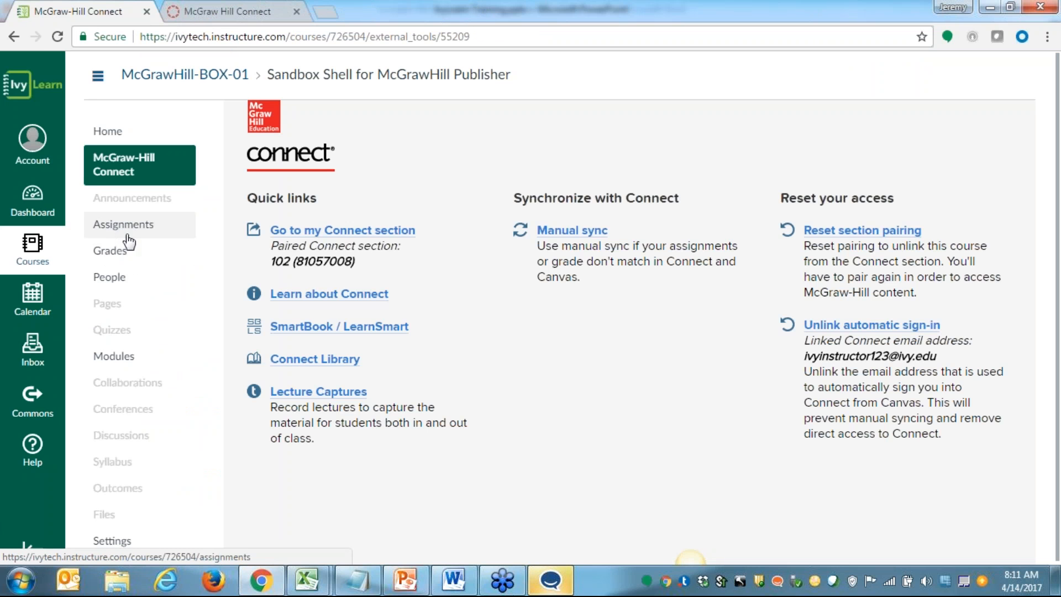
Open the Canvas course's Assignments page and review the deployed Connect assignments and assignment groups
{"action": "left_click", "coordinate": [122, 225]}
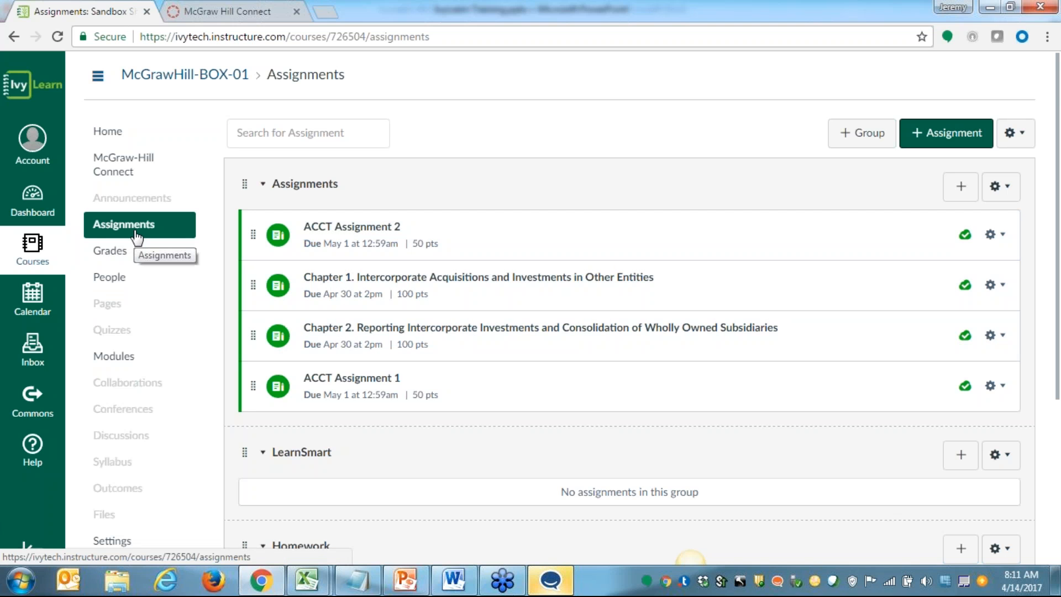
{"action": "scroll", "coordinate": [152, 235], "scroll_direction": "down", "scroll_amount": 1}
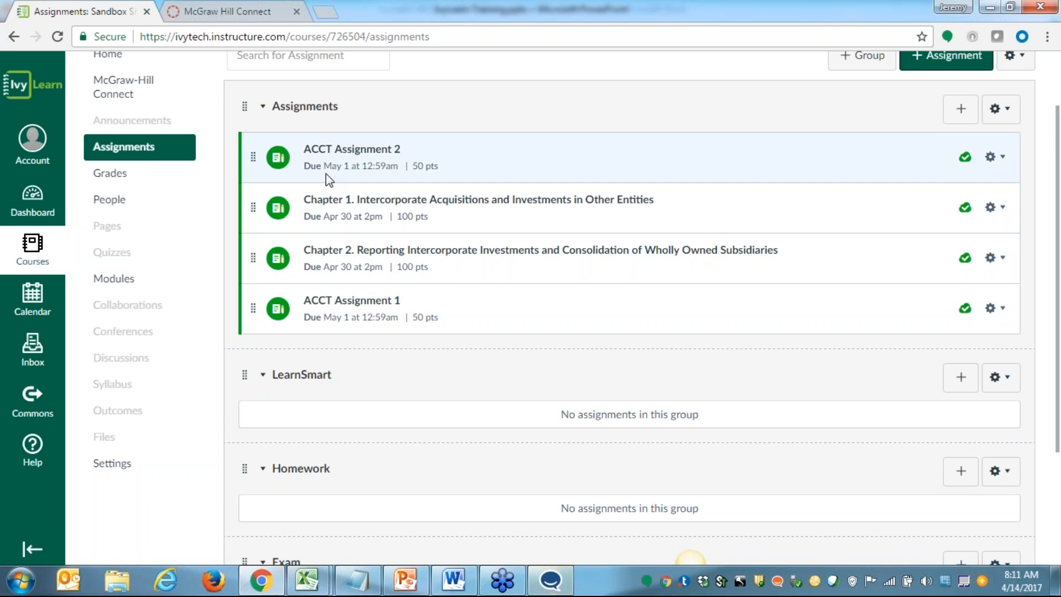
Open ACCT Assignment 2 from the Canvas assignment list to view it in Connect, and return to Ivy Tech Canvas
{"action": "scroll", "coordinate": [369, 233], "scroll_direction": "up", "scroll_amount": 1}
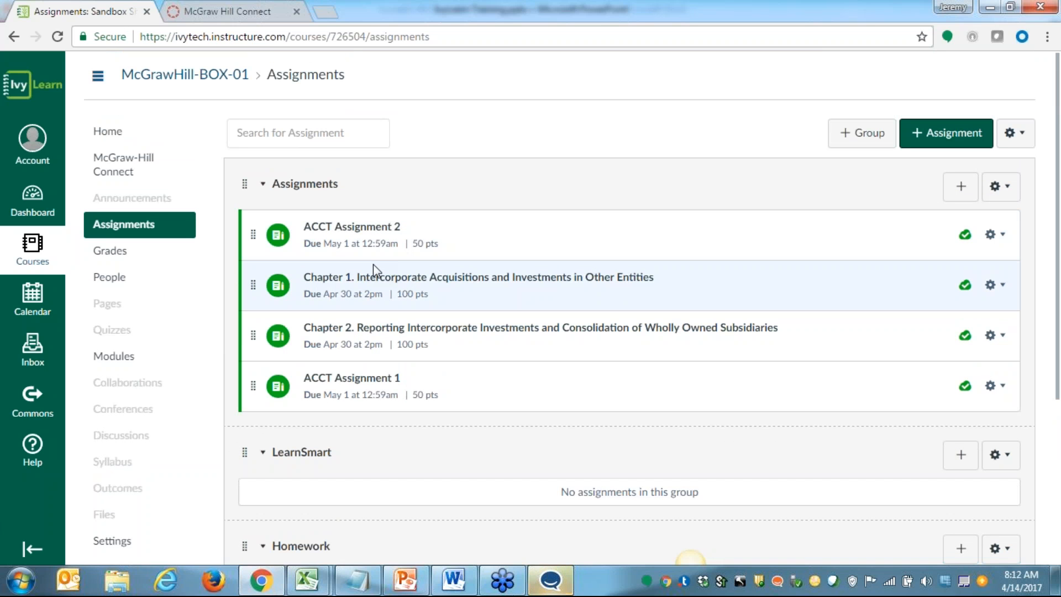
{"action": "left_click", "coordinate": [363, 227]}
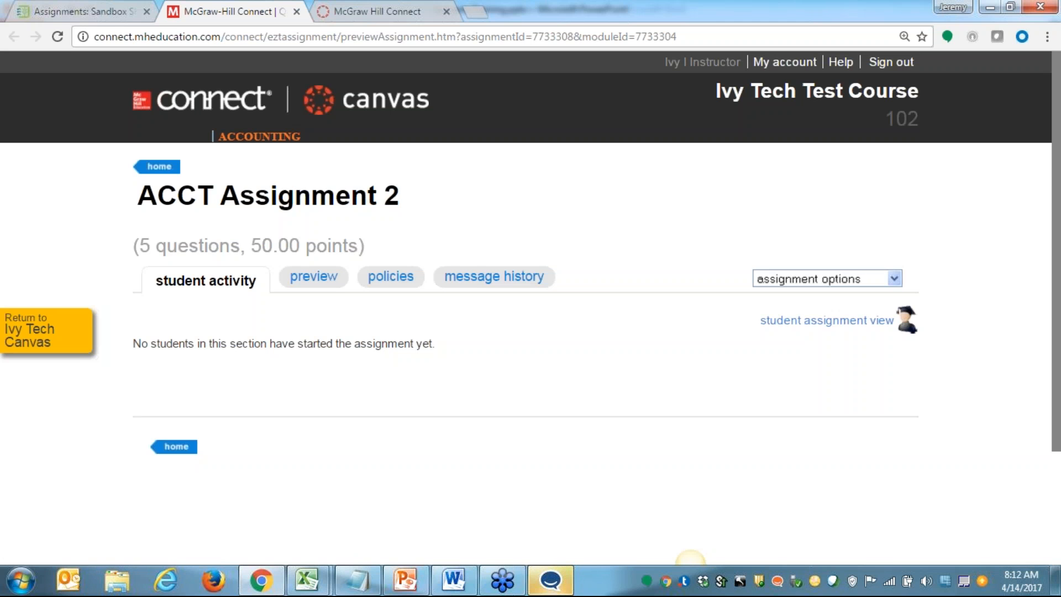
{"action": "left_click", "coordinate": [32, 336]}
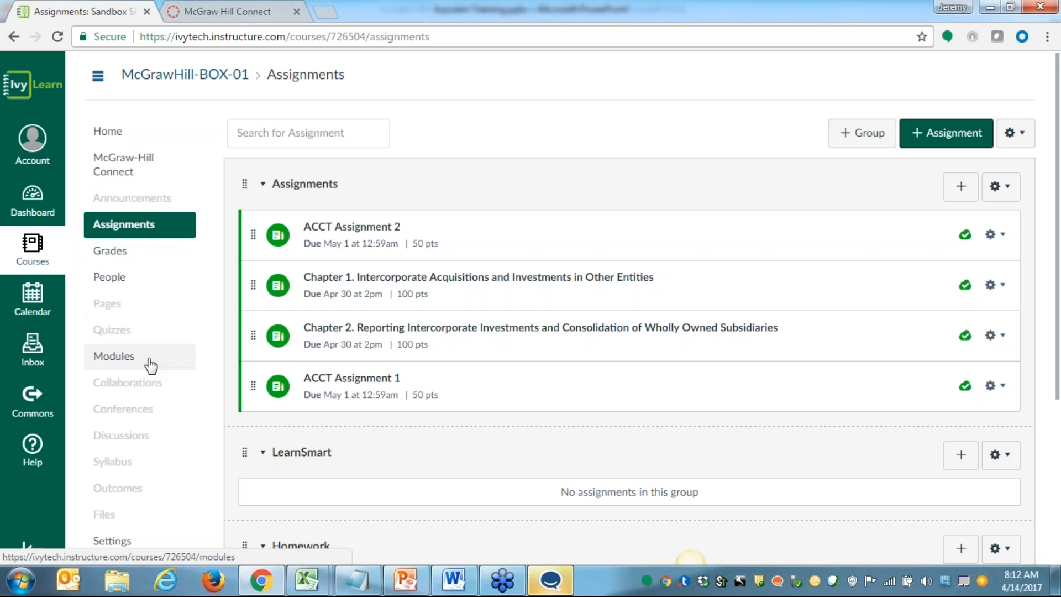
Add the Chapter 1 Intercorporate Acquisitions and Investments in Other Entities assignment to the Unit 1 module without indentation
{"action": "left_click", "coordinate": [113, 359]}
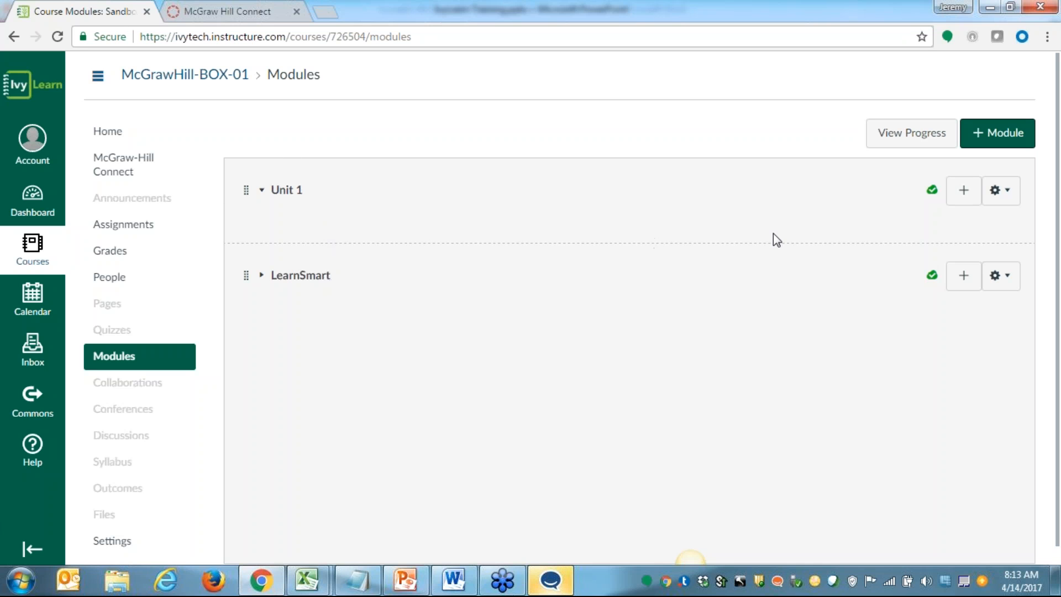
{"action": "left_click", "coordinate": [960, 199]}
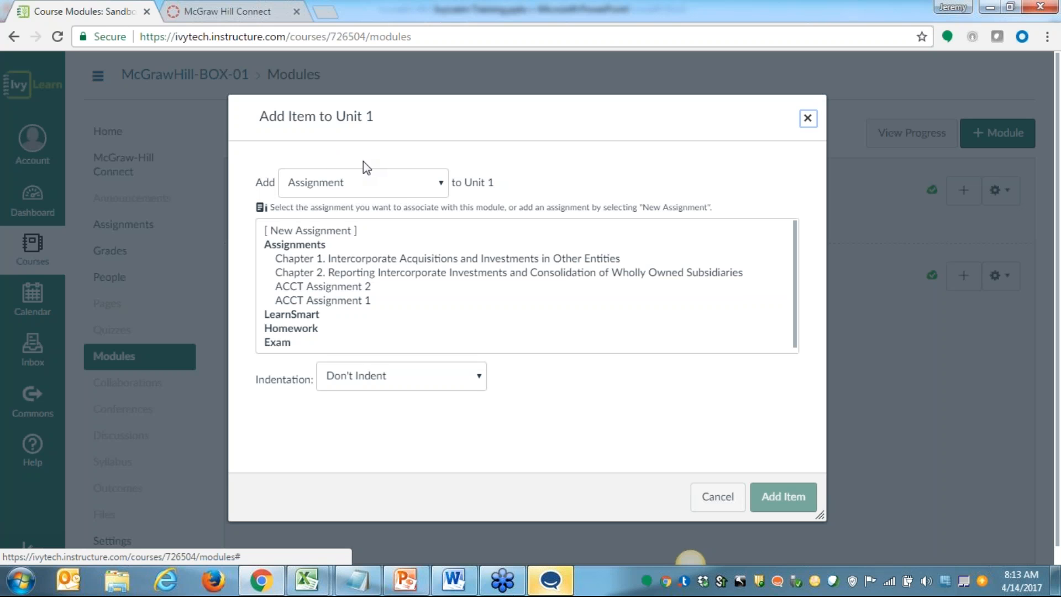
{"action": "mouse_move", "coordinate": [310, 258]}
{"action": "left_mouse_down"}
{"action": "mouse_move", "coordinate": [304, 299]}
{"action": "mouse_move", "coordinate": [306, 260]}
{"action": "left_mouse_up"}
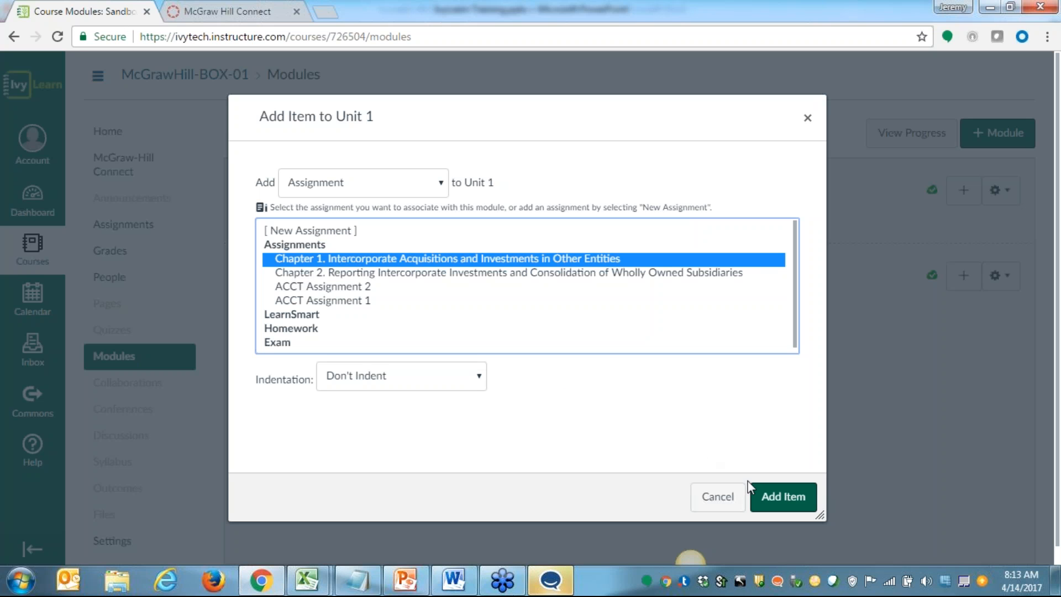
{"action": "left_click", "coordinate": [778, 503]}
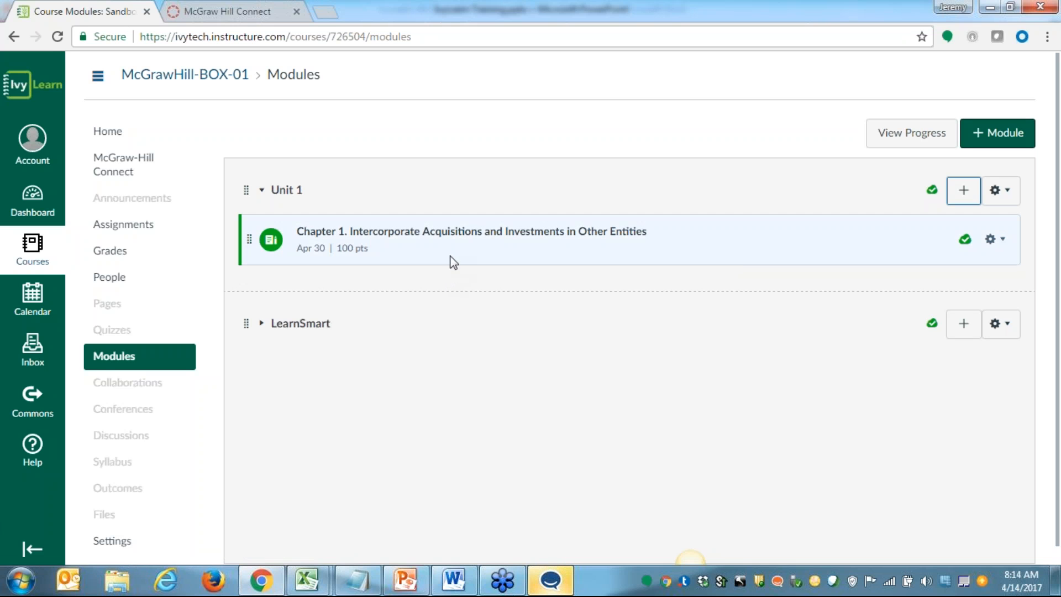
Open the Chapter 1 assignment from Unit 1 in Connect, and return to Canvas to view the course gradebook
{"action": "left_click", "coordinate": [451, 235]}
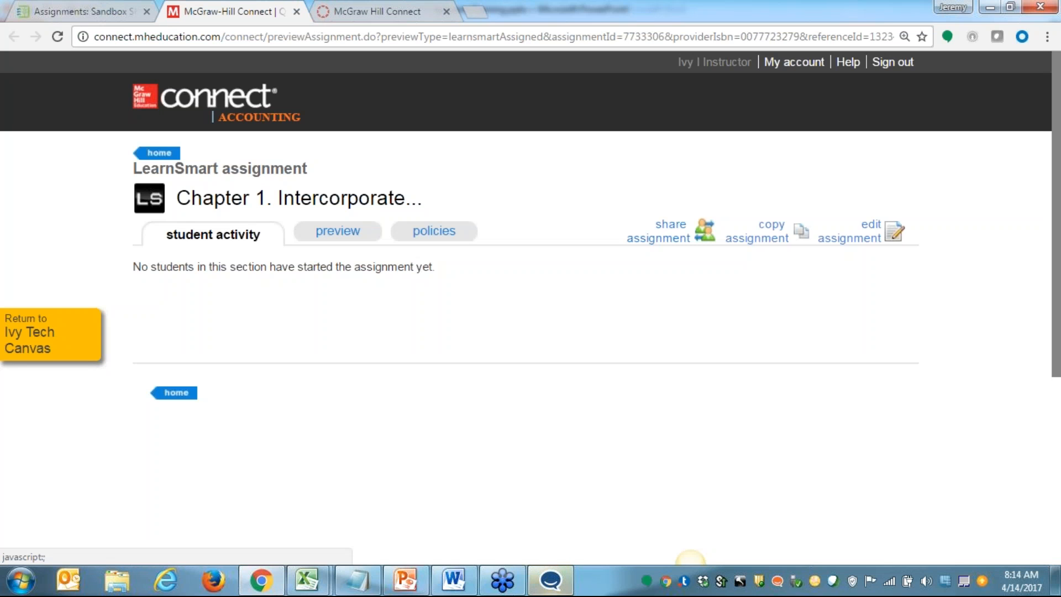
{"action": "left_click", "coordinate": [21, 342]}
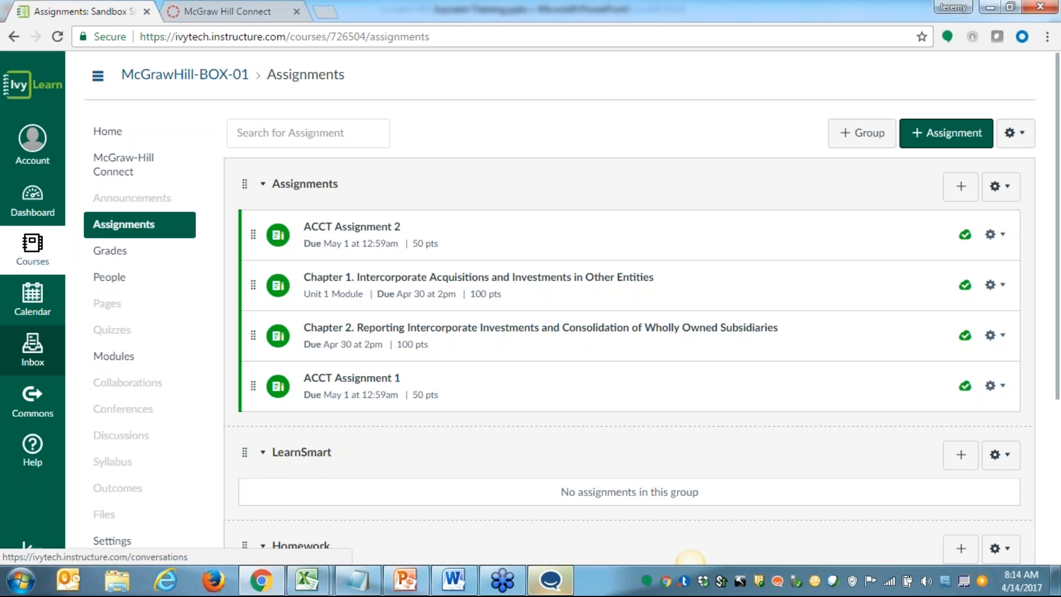
{"action": "left_click", "coordinate": [111, 257]}
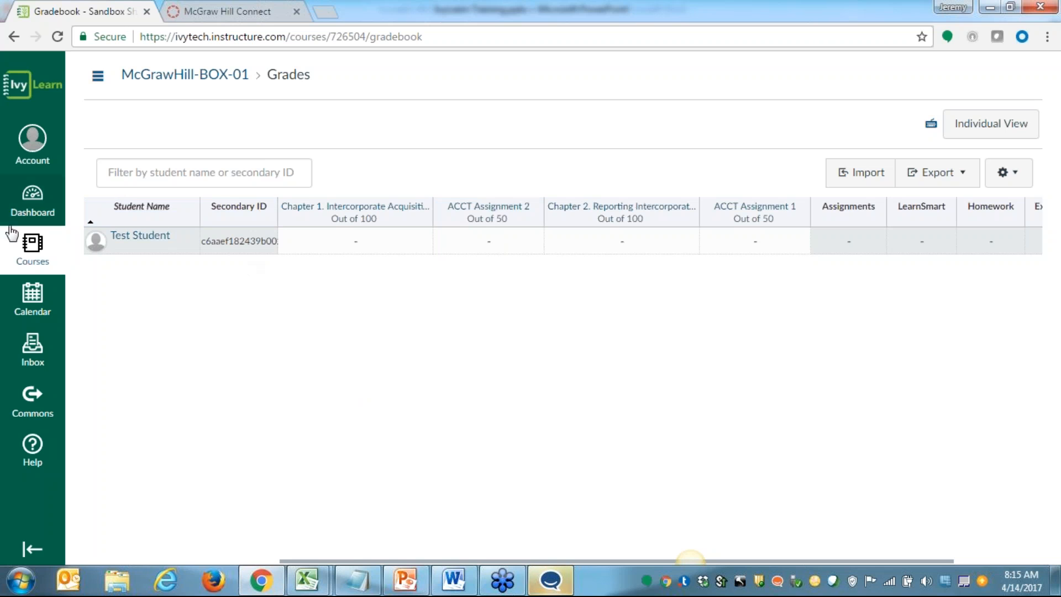
Go back to the McGrawHill-BOX-01 course home and view its McGraw-Hill Connect page
{"action": "left_click", "coordinate": [34, 245]}
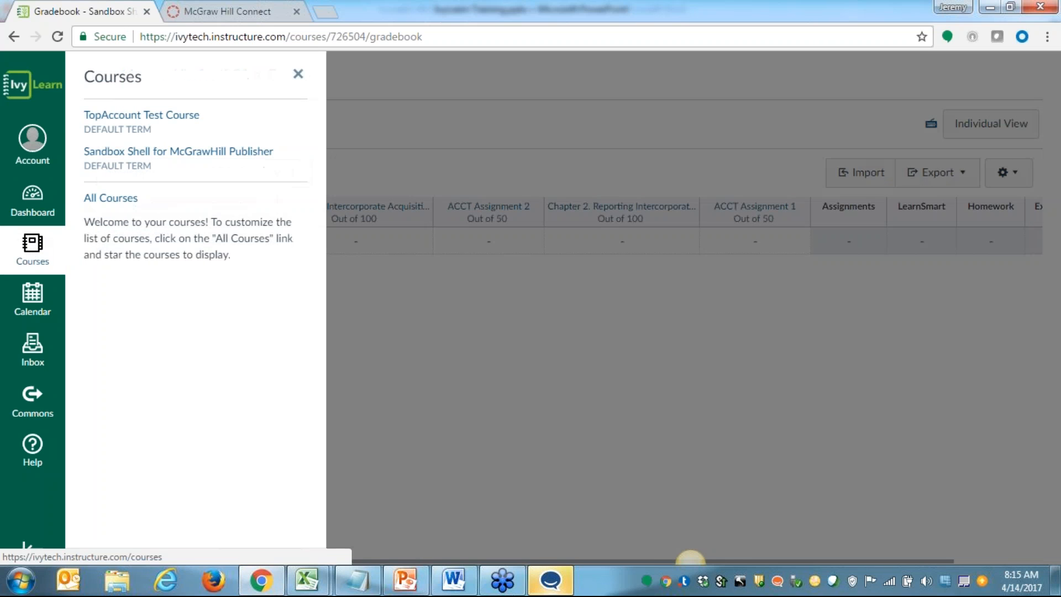
{"action": "left_click", "coordinate": [452, 364]}
{"action": "left_click", "coordinate": [174, 77]}
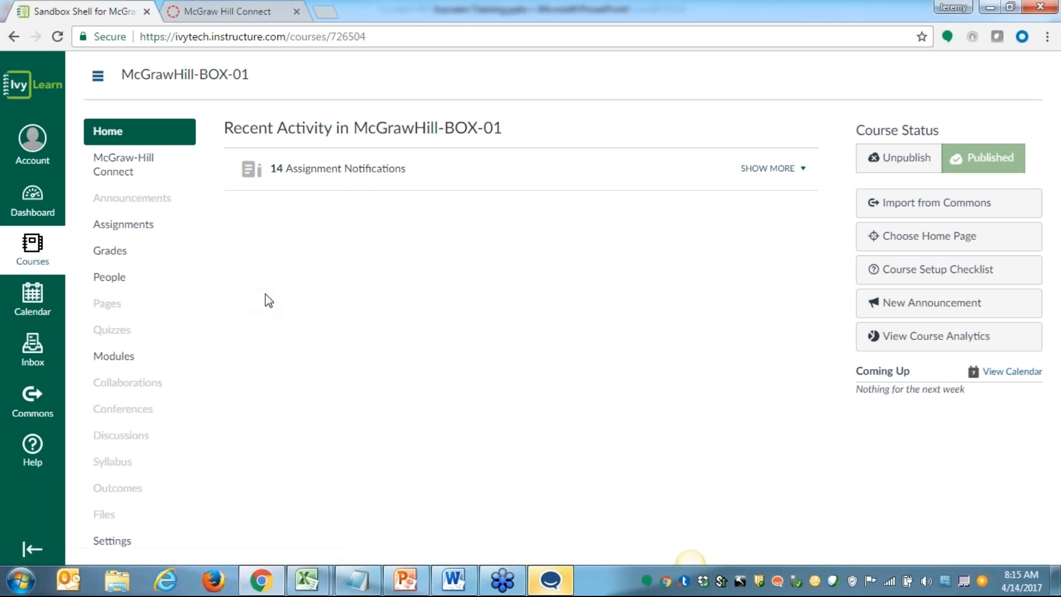
{"action": "left_click", "coordinate": [124, 165]}
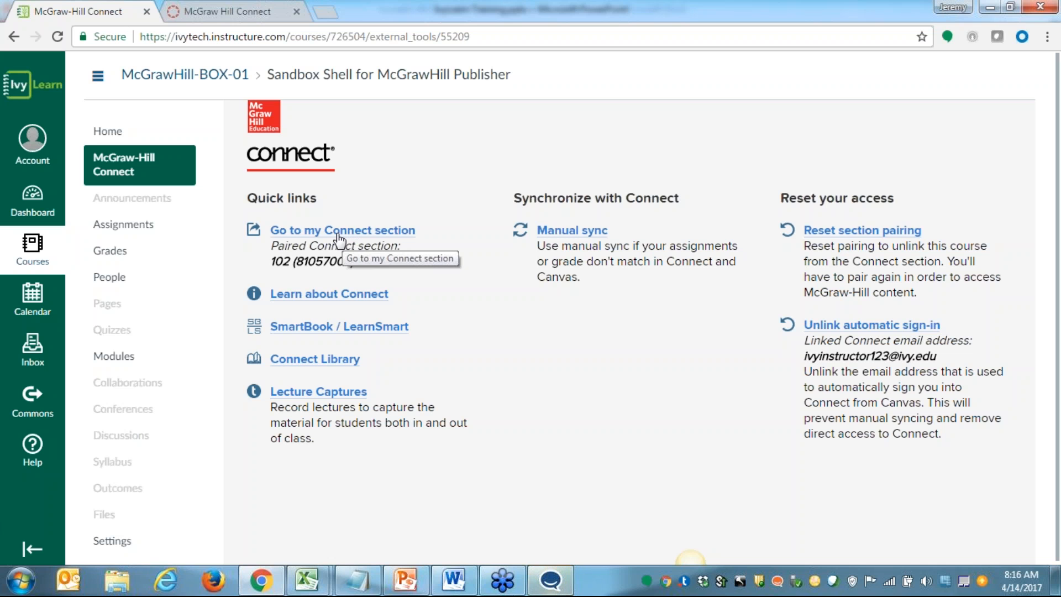
Open ACCT Assignment 2 from the Canvas Assignments page and start editing it in Connect
{"action": "left_click", "coordinate": [115, 226]}
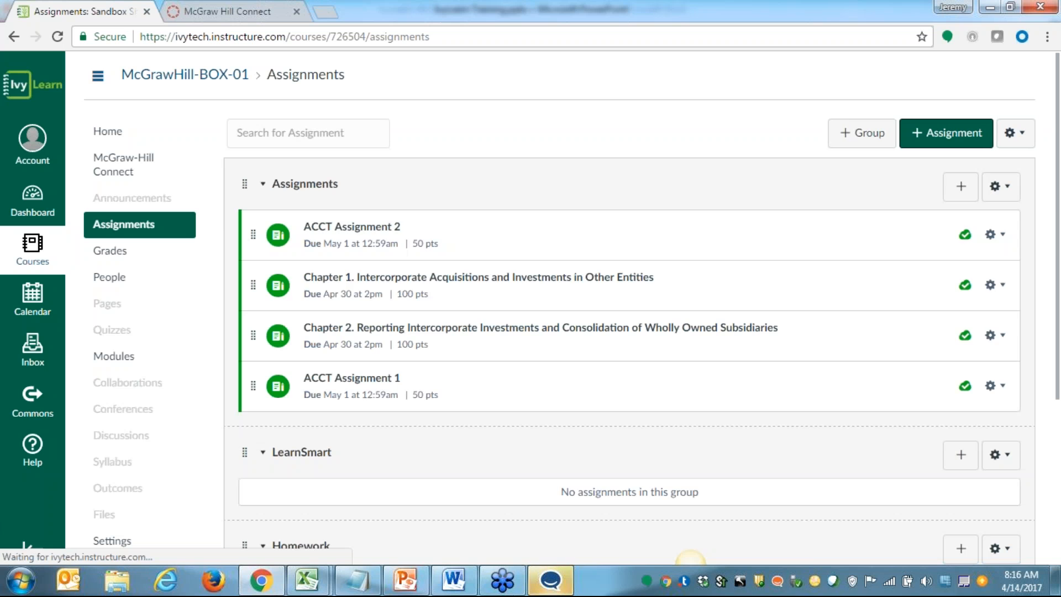
{"action": "left_click", "coordinate": [352, 227]}
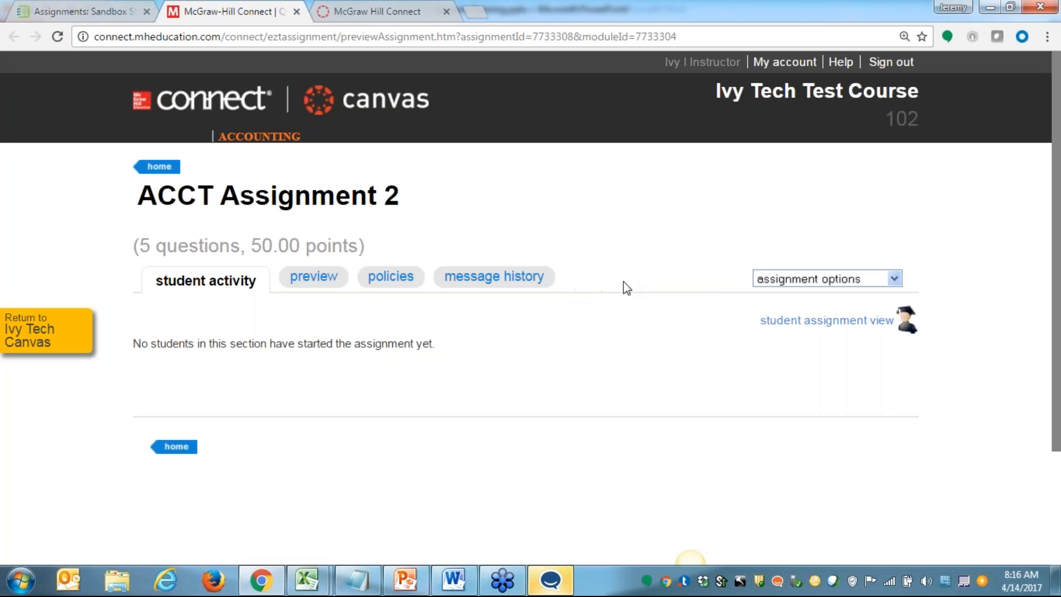
{"action": "left_click", "coordinate": [897, 282]}
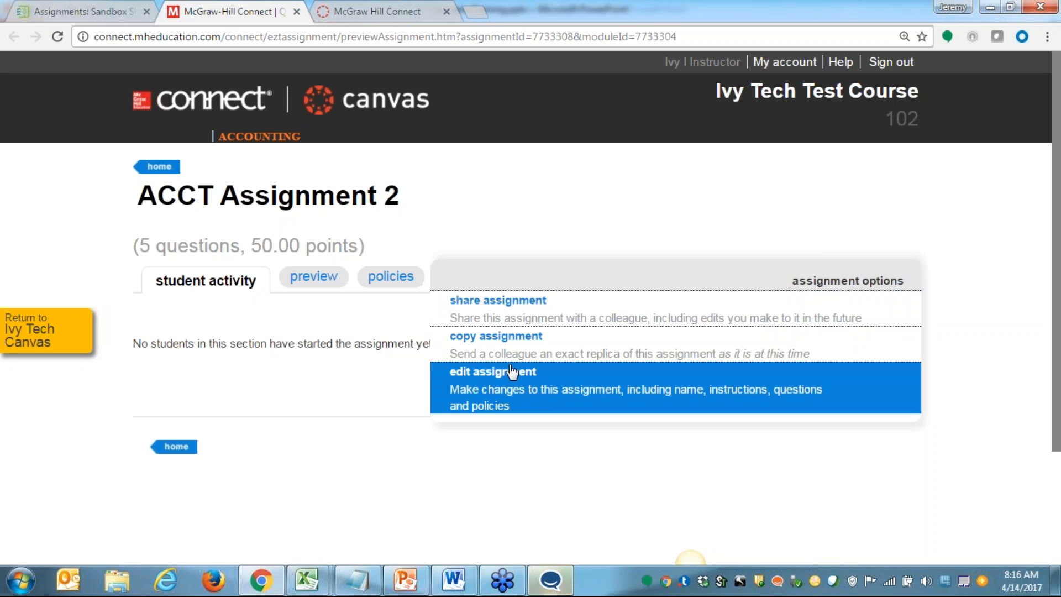
{"action": "left_click", "coordinate": [497, 382]}
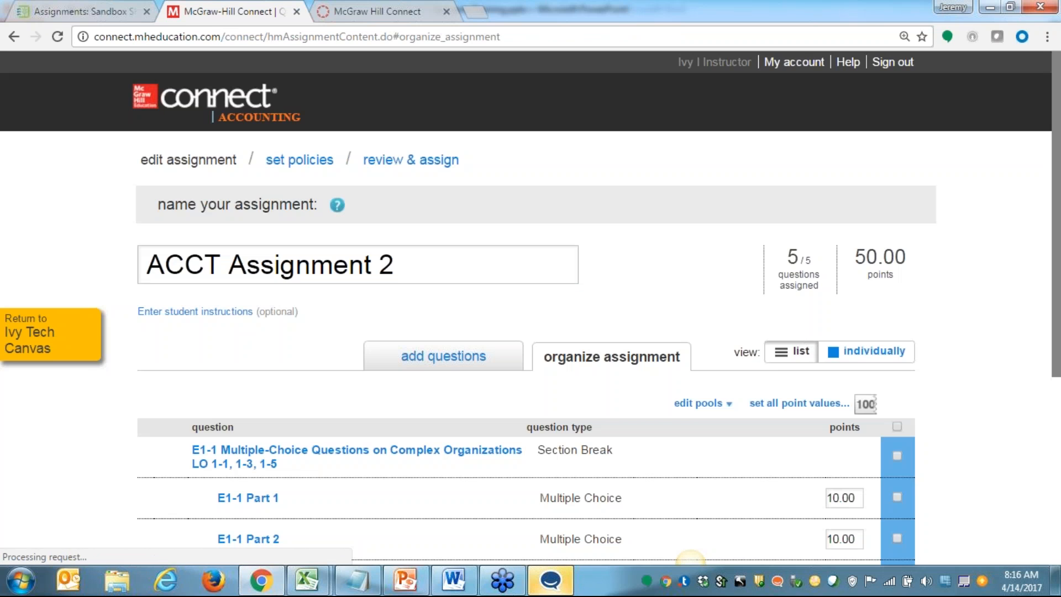
Continue past the question list to the policies and set ACCT Assignment 2's due date to 05/01/2017
{"action": "scroll", "coordinate": [523, 381], "scroll_direction": "down", "scroll_amount": 5}
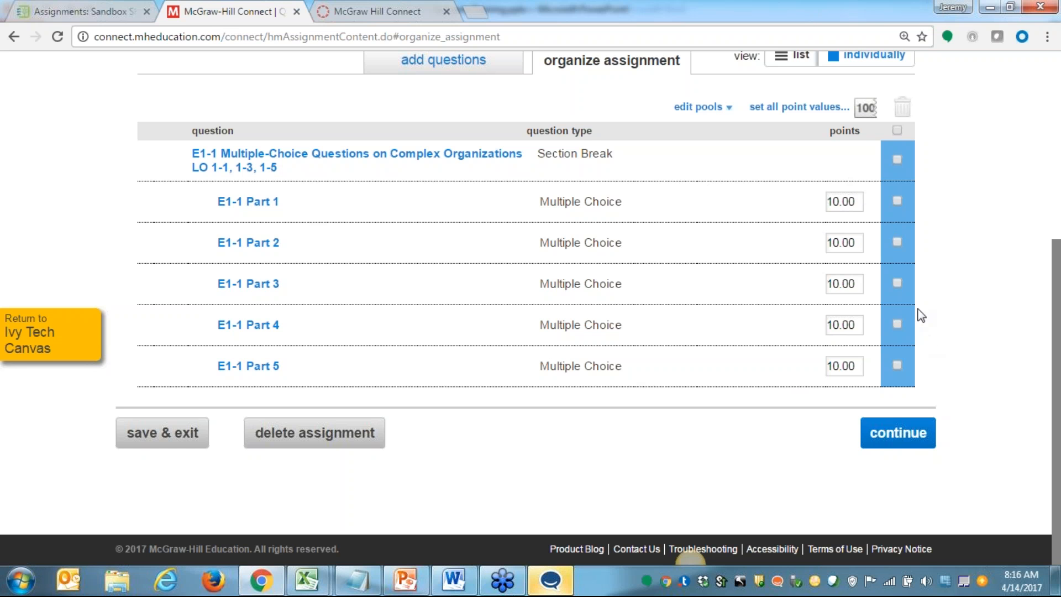
{"action": "scroll", "coordinate": [581, 298], "scroll_direction": "up", "scroll_amount": 3}
{"action": "scroll", "coordinate": [608, 335], "scroll_direction": "down", "scroll_amount": 3}
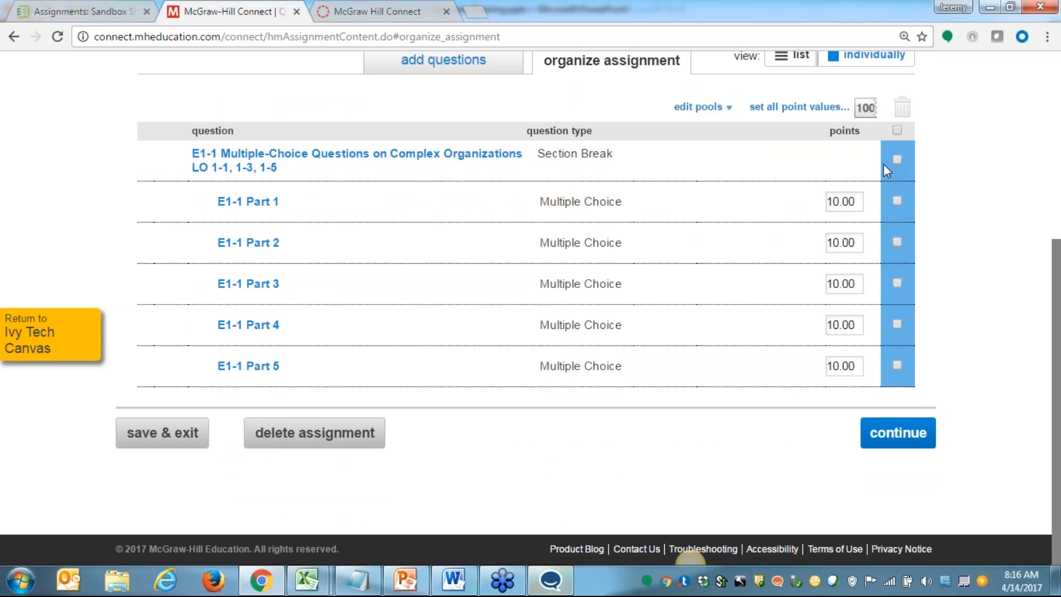
{"action": "left_click", "coordinate": [897, 434]}
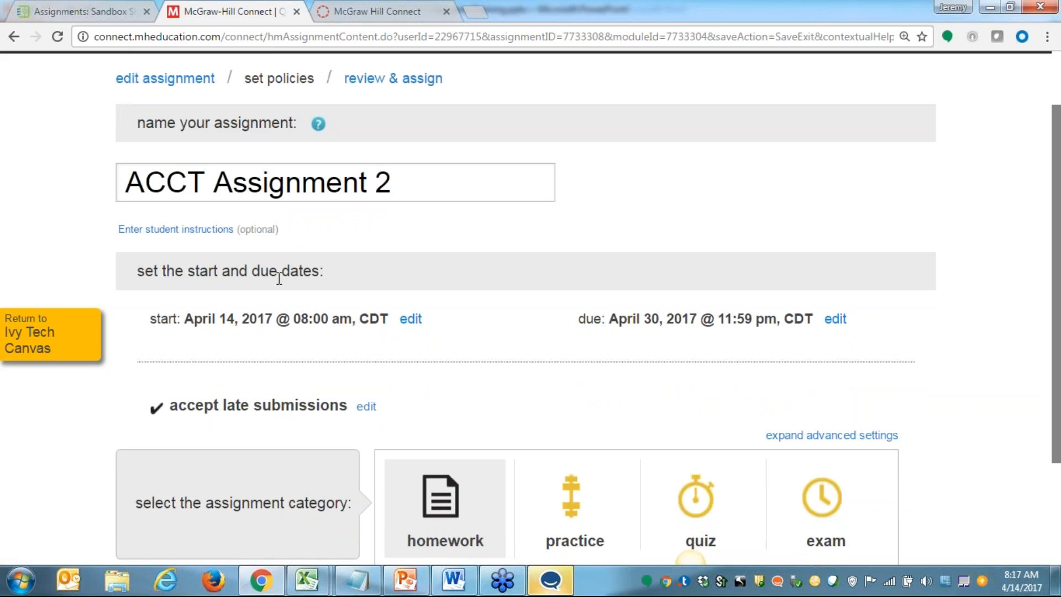
{"action": "scroll", "coordinate": [350, 368], "scroll_direction": "down", "scroll_amount": 2}
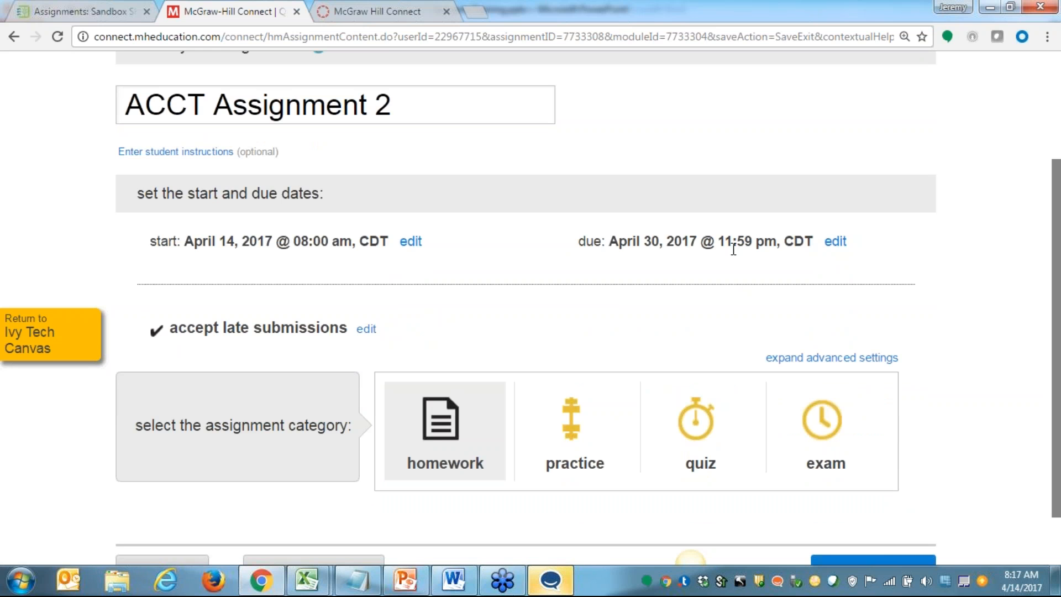
{"action": "left_click", "coordinate": [837, 242]}
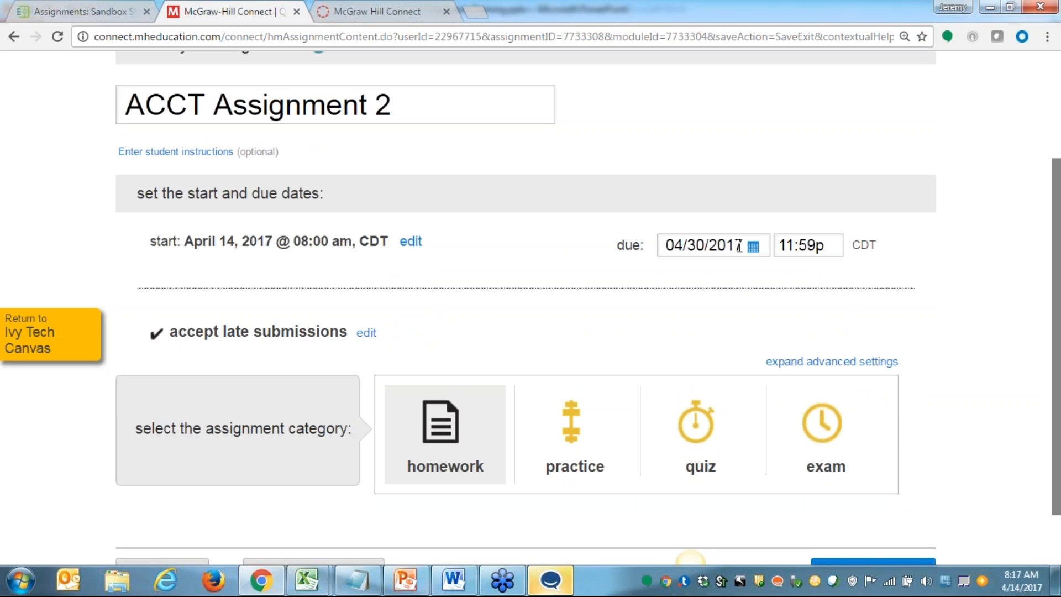
{"action": "left_click", "coordinate": [753, 245]}
{"action": "left_click", "coordinate": [805, 269]}
{"action": "left_click", "coordinate": [693, 302]}
{"action": "scroll", "coordinate": [728, 272], "scroll_direction": "down", "scroll_amount": 2}
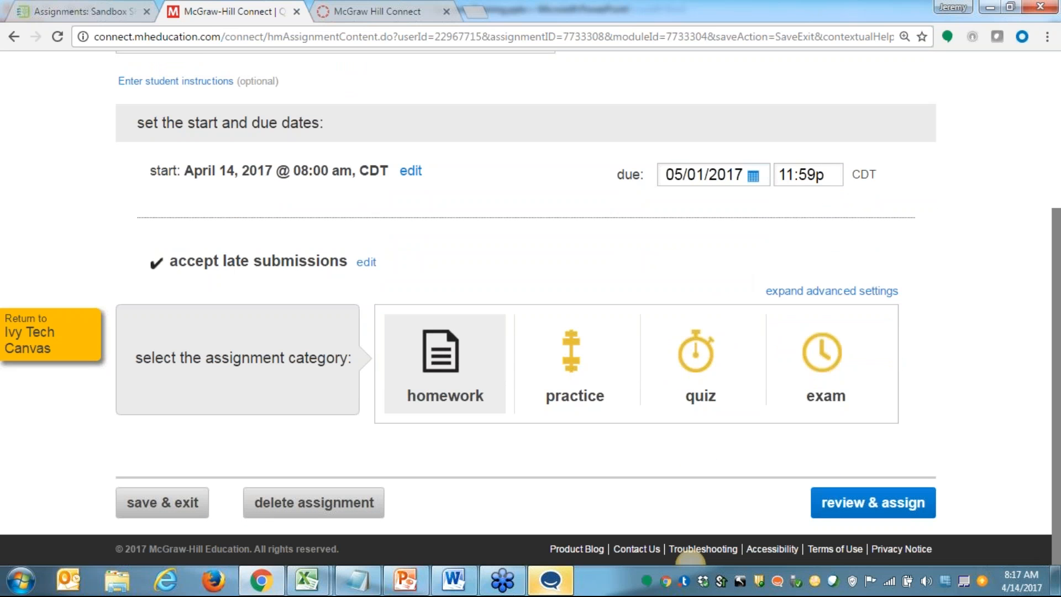
Review the edited ACCT Assignment 2 and assign it to the current section 102
{"action": "left_click", "coordinate": [838, 499]}
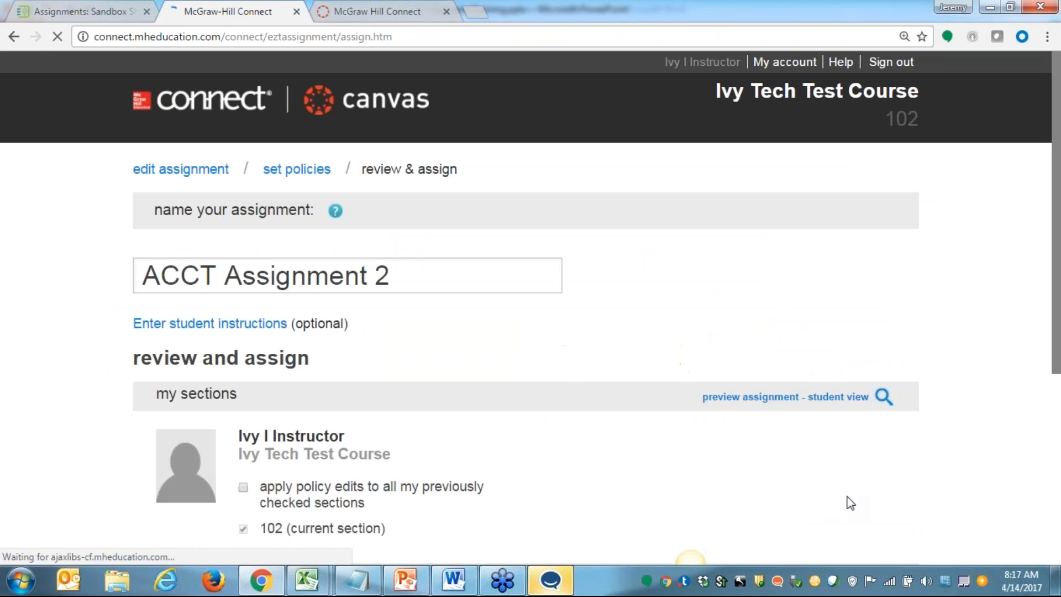
{"action": "scroll", "coordinate": [735, 405], "scroll_direction": "down", "scroll_amount": 4}
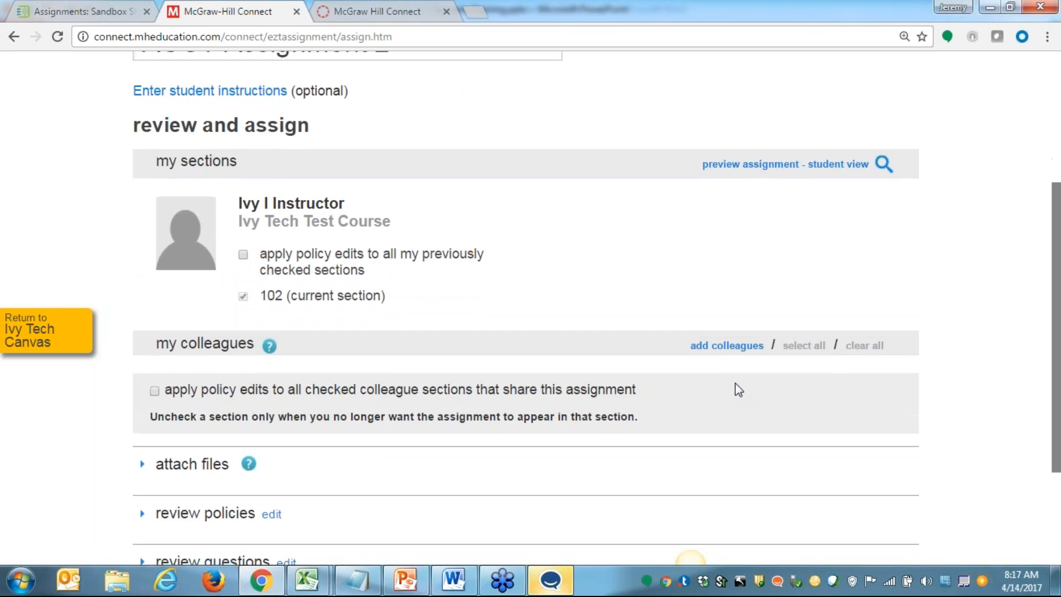
{"action": "scroll", "coordinate": [736, 390], "scroll_direction": "down", "scroll_amount": 3}
{"action": "left_click", "coordinate": [885, 471]}
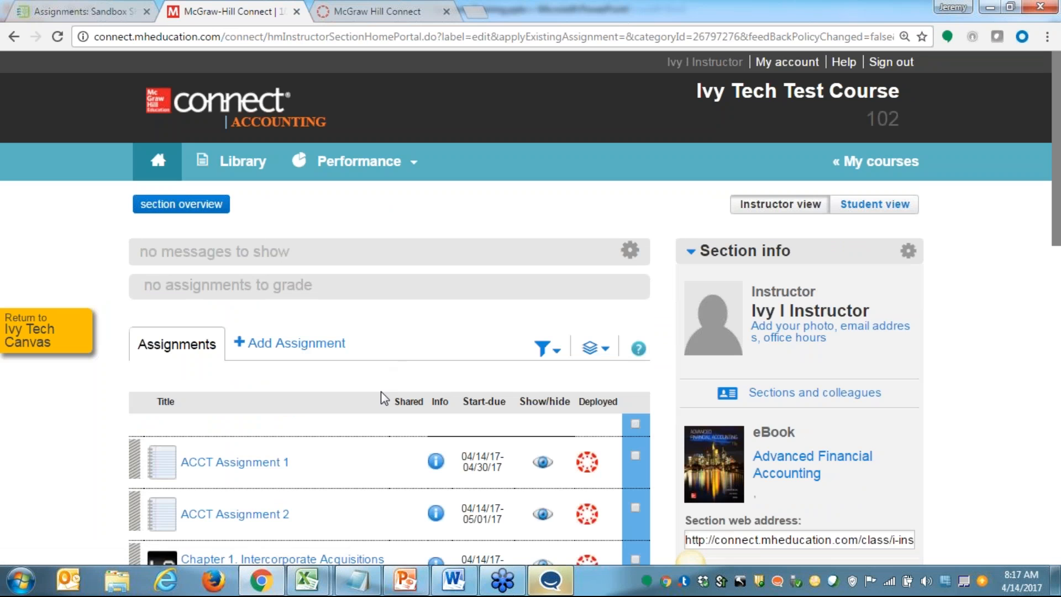
Check the assignment dates in the Connect section, return to Ivy Tech Canvas and run a manual sync with Connect
{"action": "scroll", "coordinate": [380, 396], "scroll_direction": "down", "scroll_amount": 3}
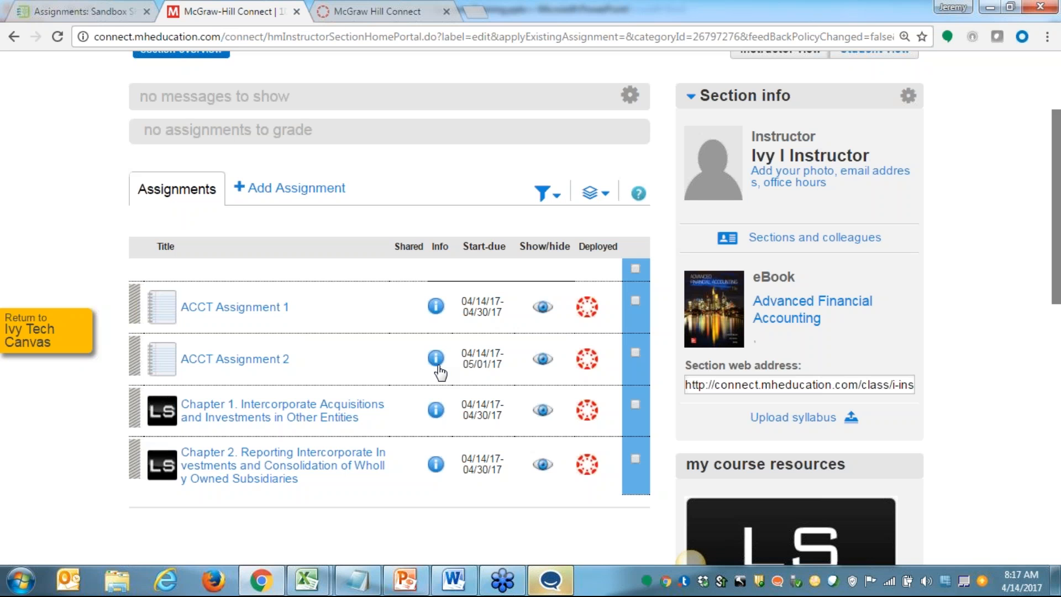
{"action": "left_click", "coordinate": [25, 335]}
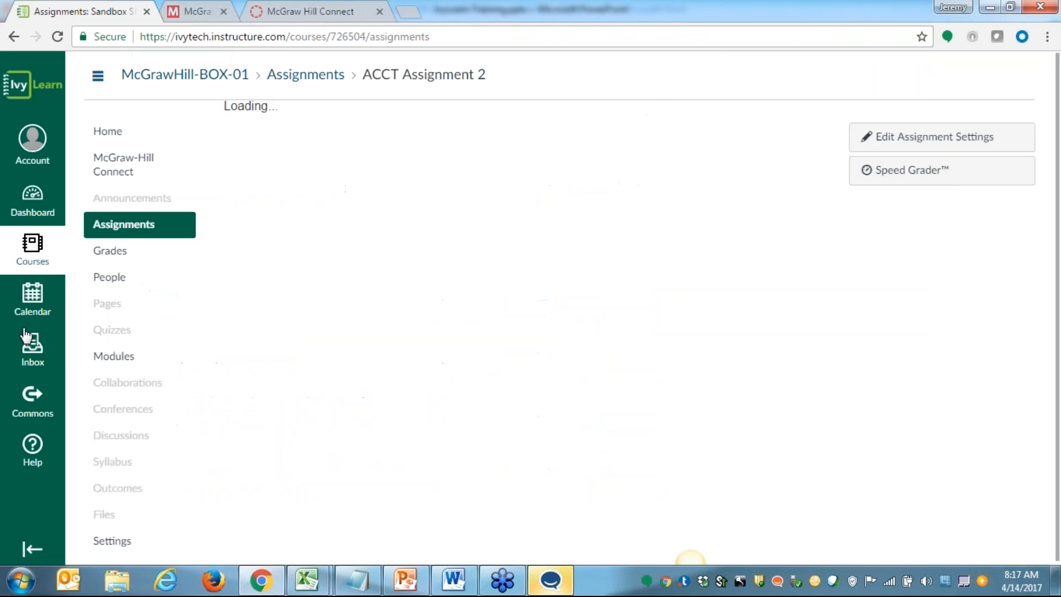
{"action": "left_click", "coordinate": [117, 175]}
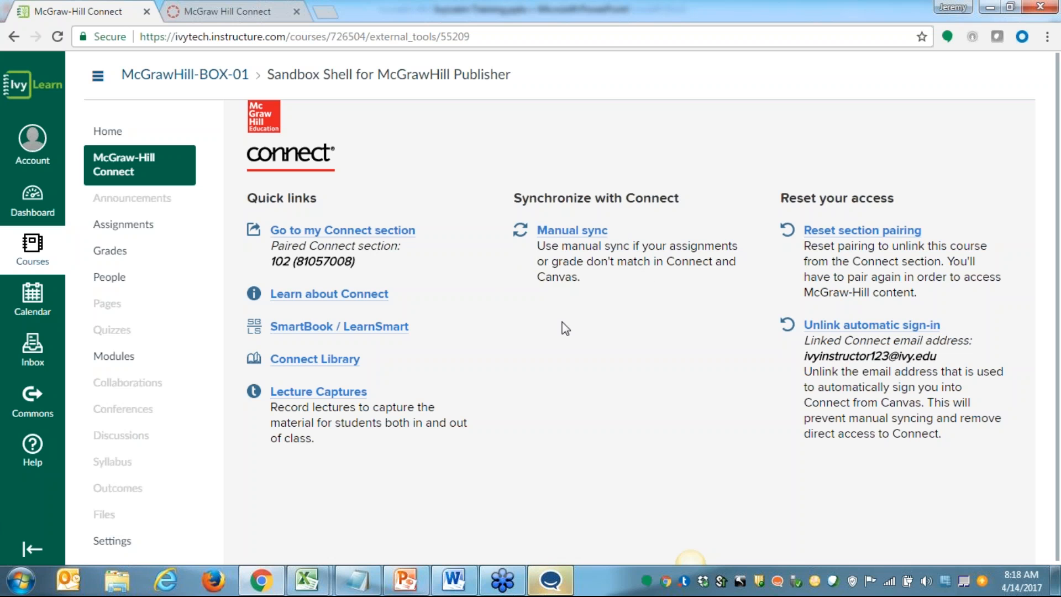
{"action": "left_click", "coordinate": [571, 234]}
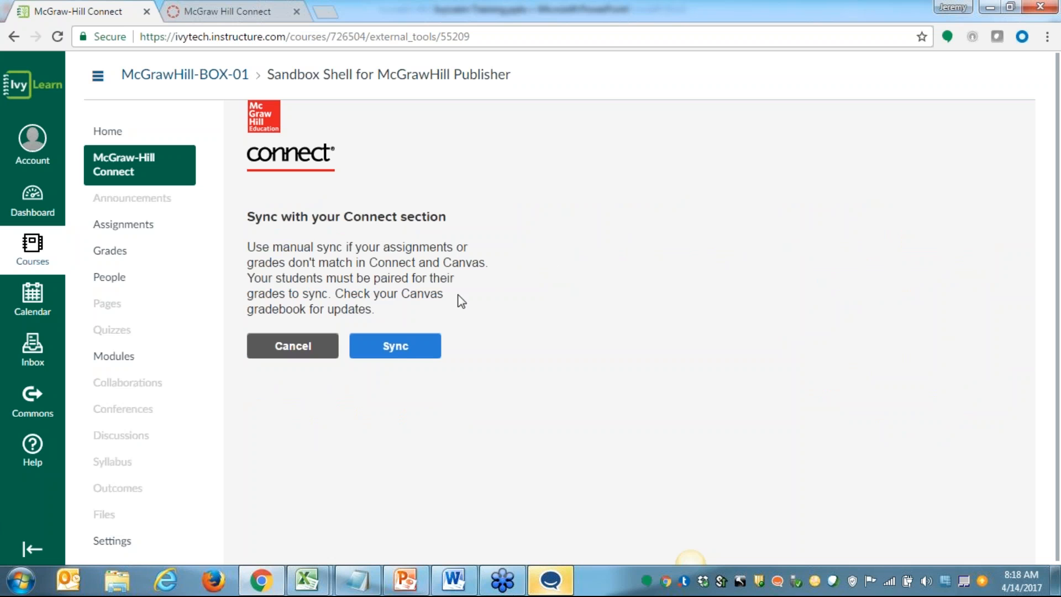
{"action": "left_click", "coordinate": [402, 352]}
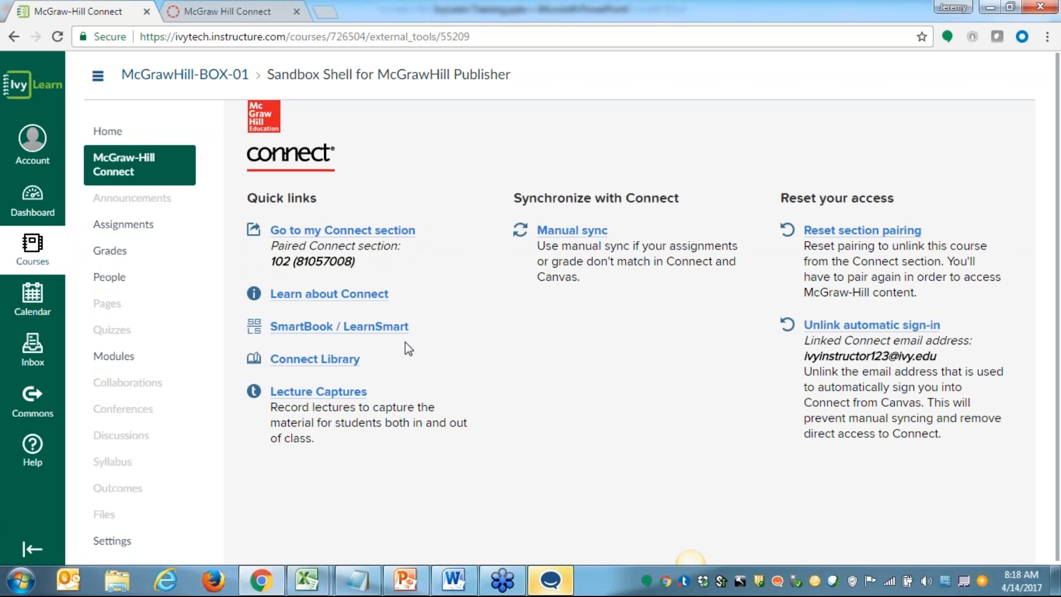
Check ACCT Assignment 2's due date on the Canvas Assignments page and reopen the McGraw-Hill Connect page
{"action": "left_click", "coordinate": [116, 229]}
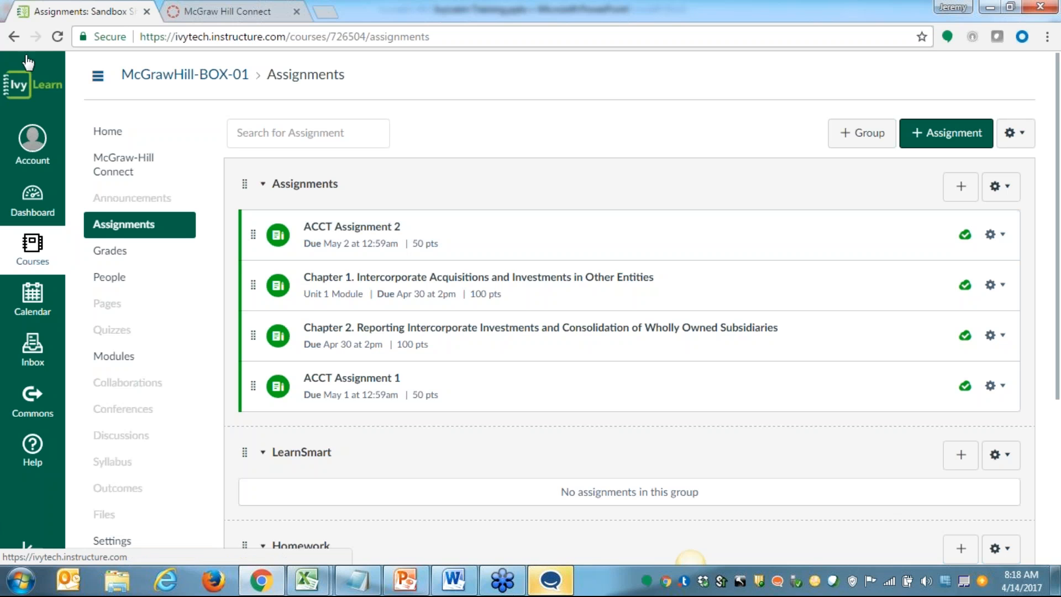
{"action": "left_click", "coordinate": [124, 165]}
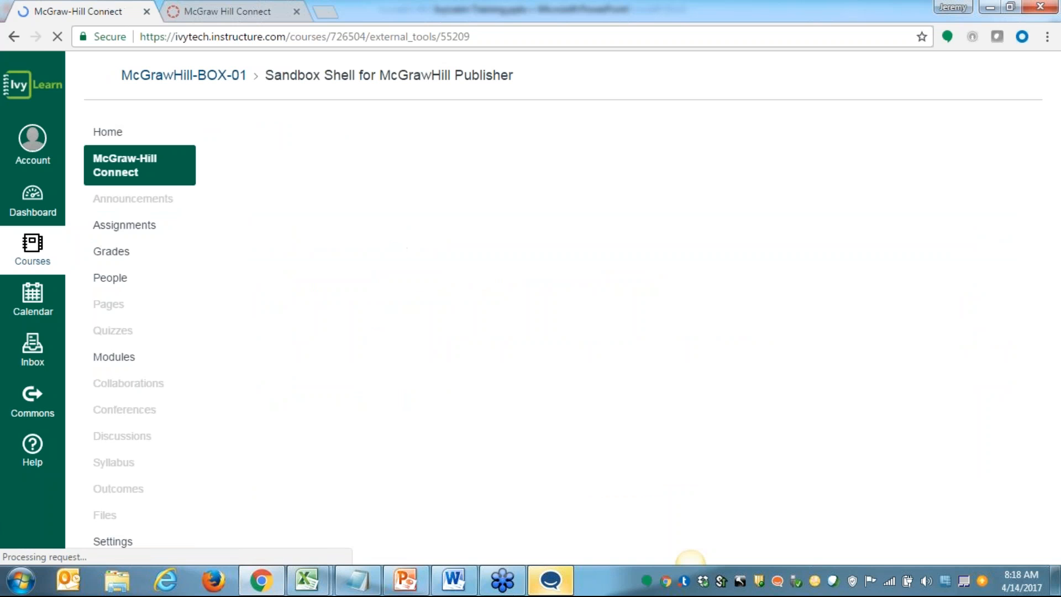
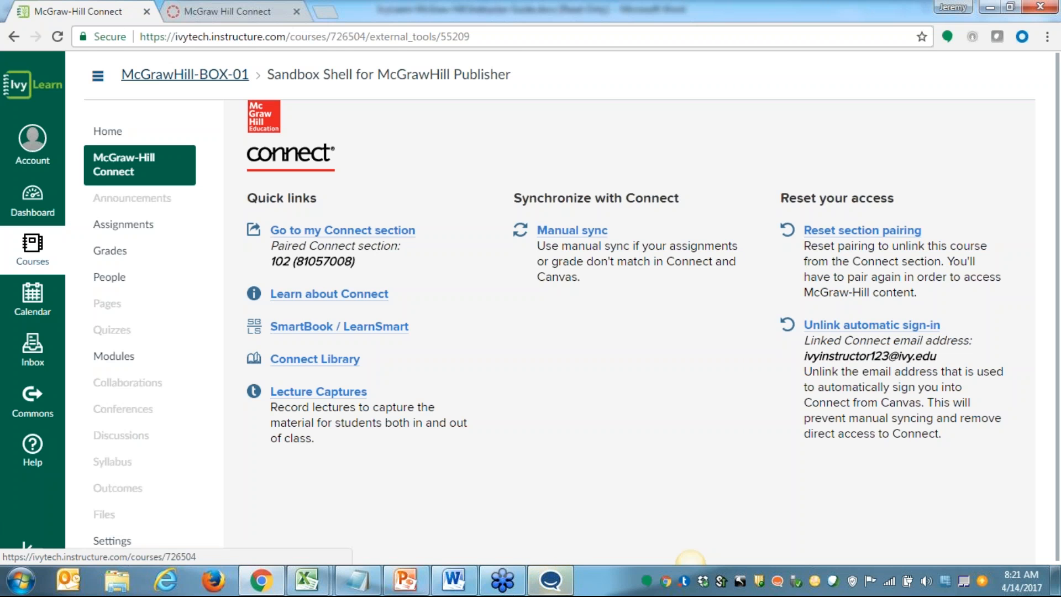
Switch to the ivytech1 course, check its modules and run the re-link of Connect assignments from the copied course
{"action": "left_click", "coordinate": [221, 7]}
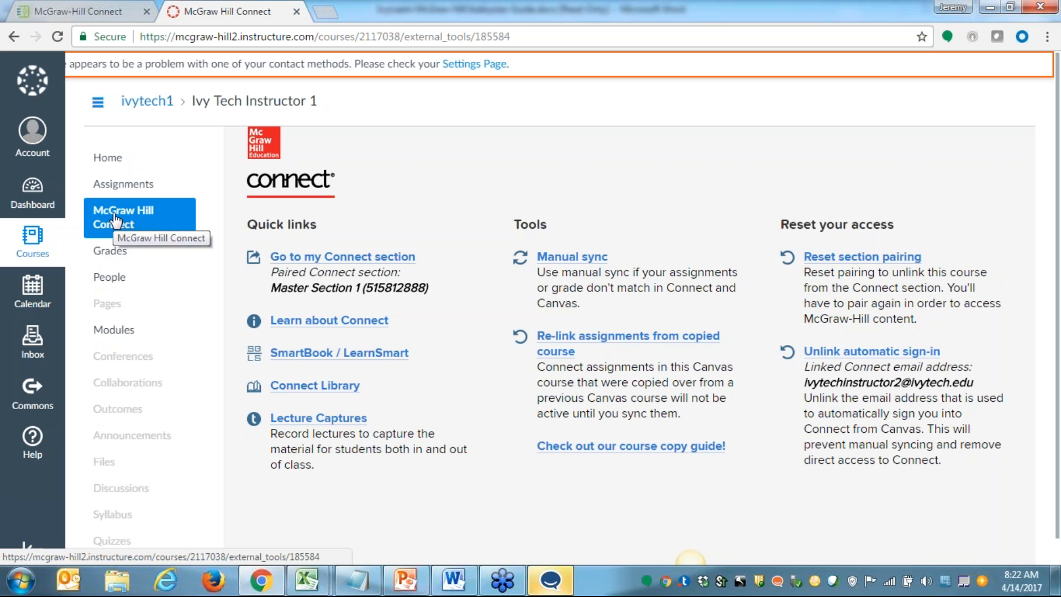
{"action": "left_click", "coordinate": [116, 332]}
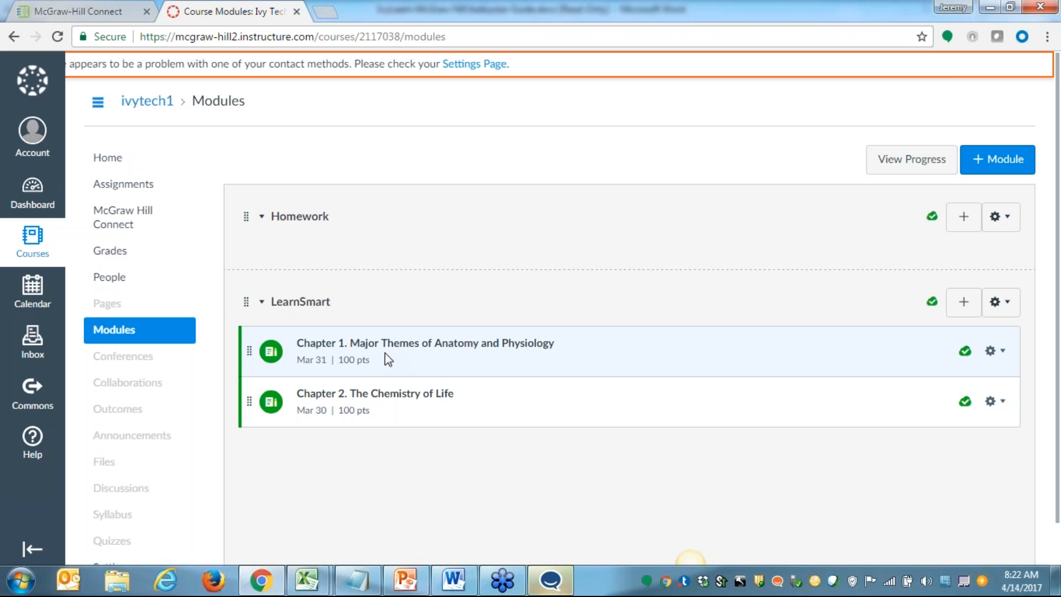
{"action": "left_click", "coordinate": [118, 221]}
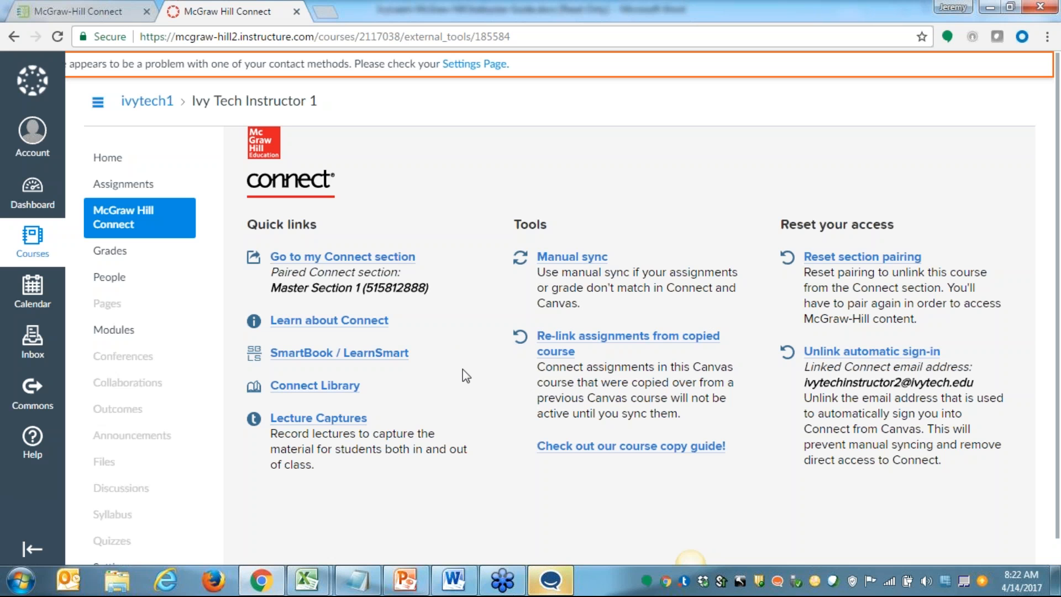
{"action": "left_click", "coordinate": [641, 345]}
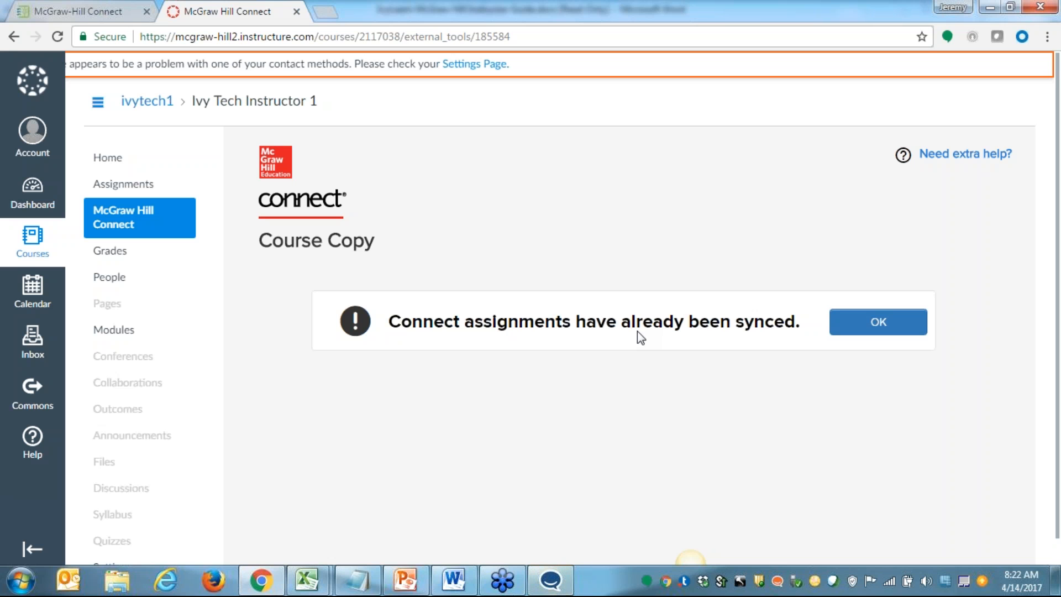
{"action": "left_click", "coordinate": [880, 327]}
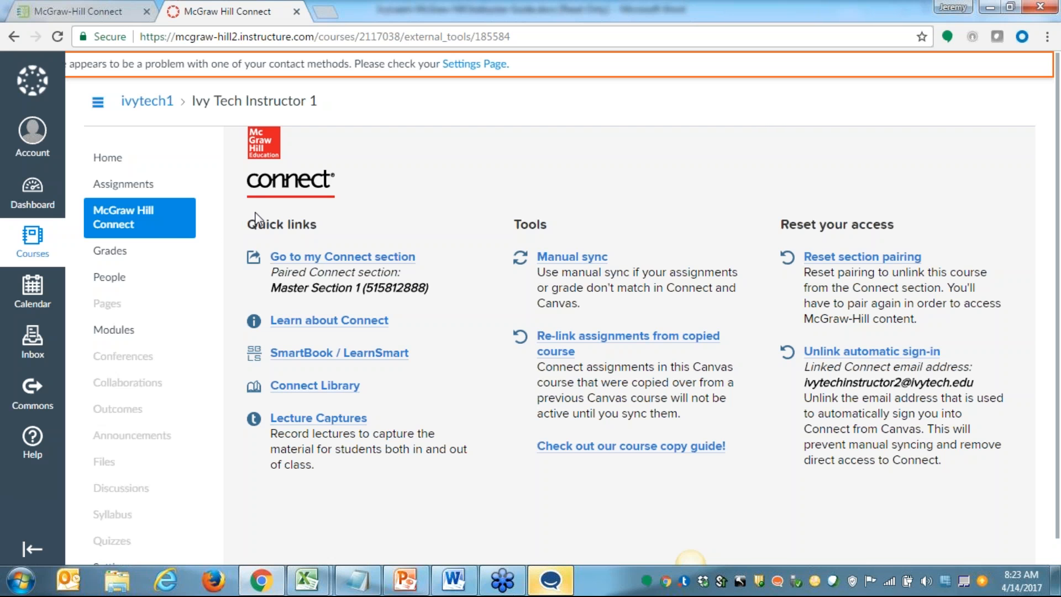
Open the Chapter 1 Major Themes of Anatomy and Physiology item in the LearnSmart module, and return to the McGraw Hill Connect page
{"action": "left_click", "coordinate": [123, 331]}
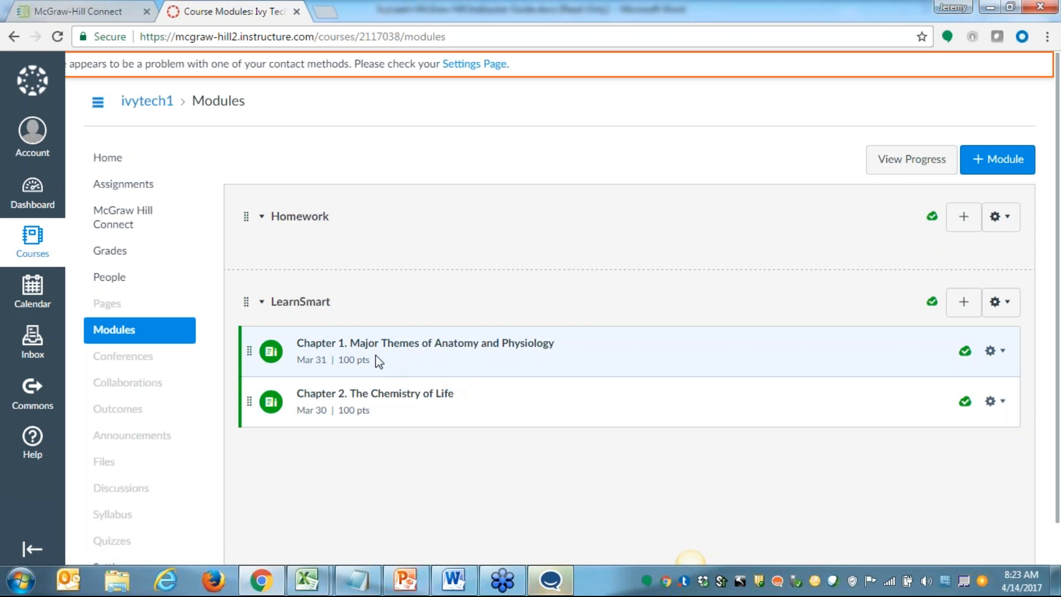
{"action": "left_click", "coordinate": [388, 347]}
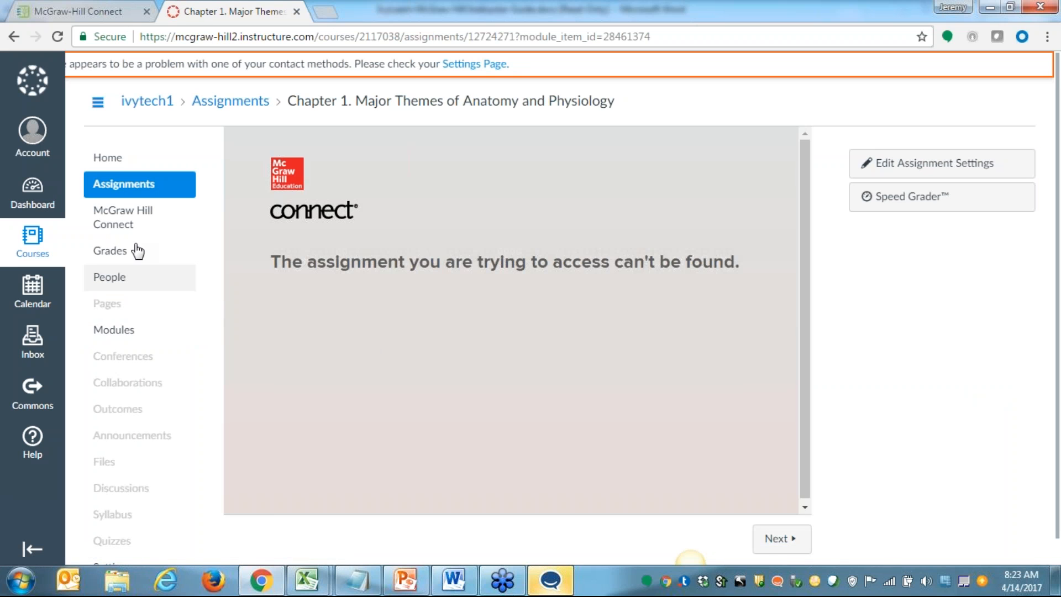
{"action": "left_click", "coordinate": [119, 216]}
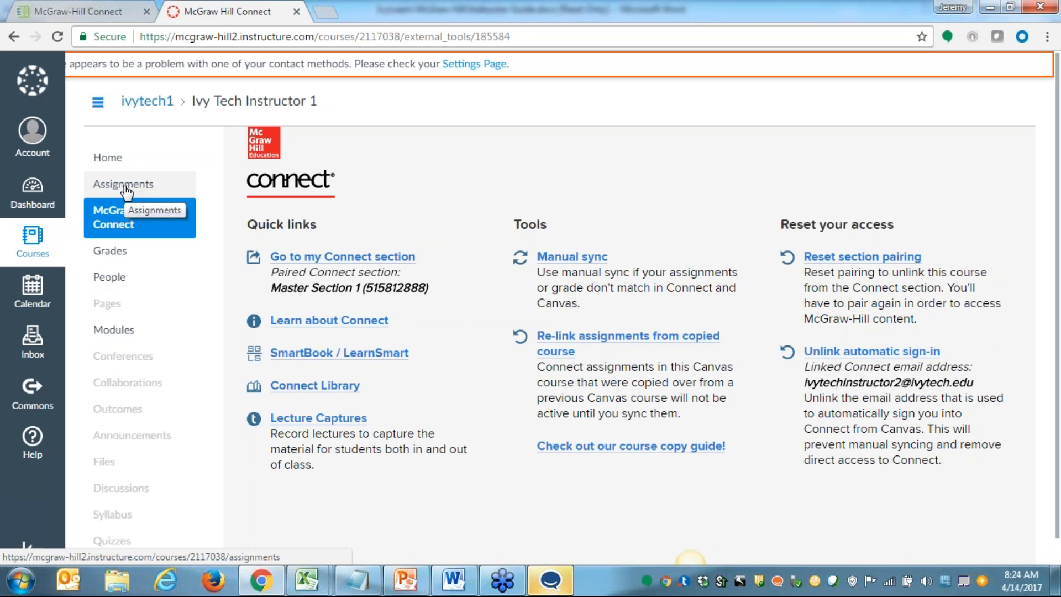
Switch back to the McGrawHill-BOX-01 sandbox course and open its course navigation settings
{"action": "left_click", "coordinate": [87, 13]}
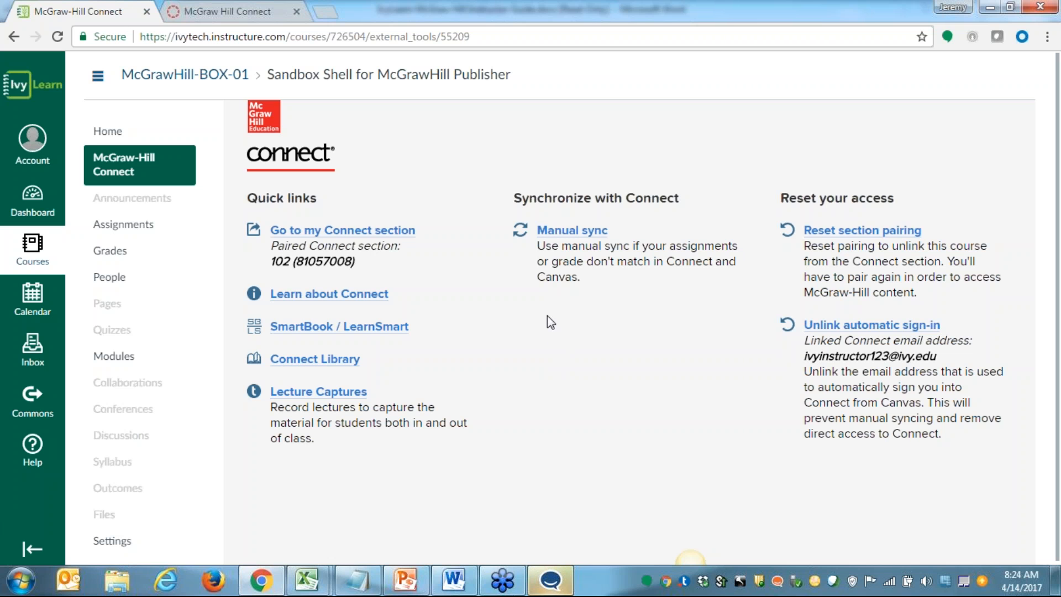
{"action": "left_click", "coordinate": [132, 133]}
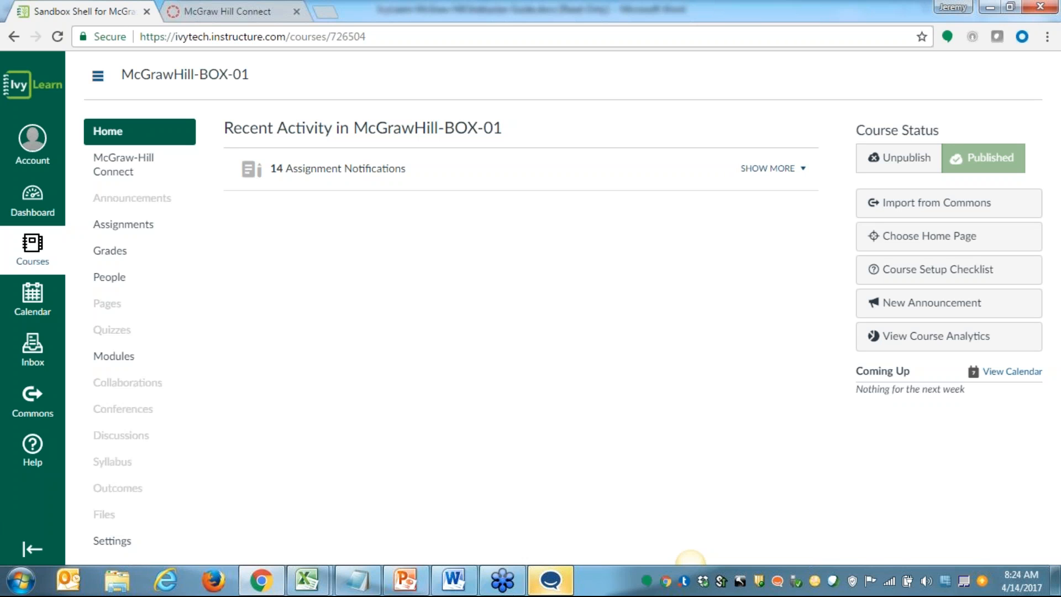
{"action": "left_click", "coordinate": [113, 542]}
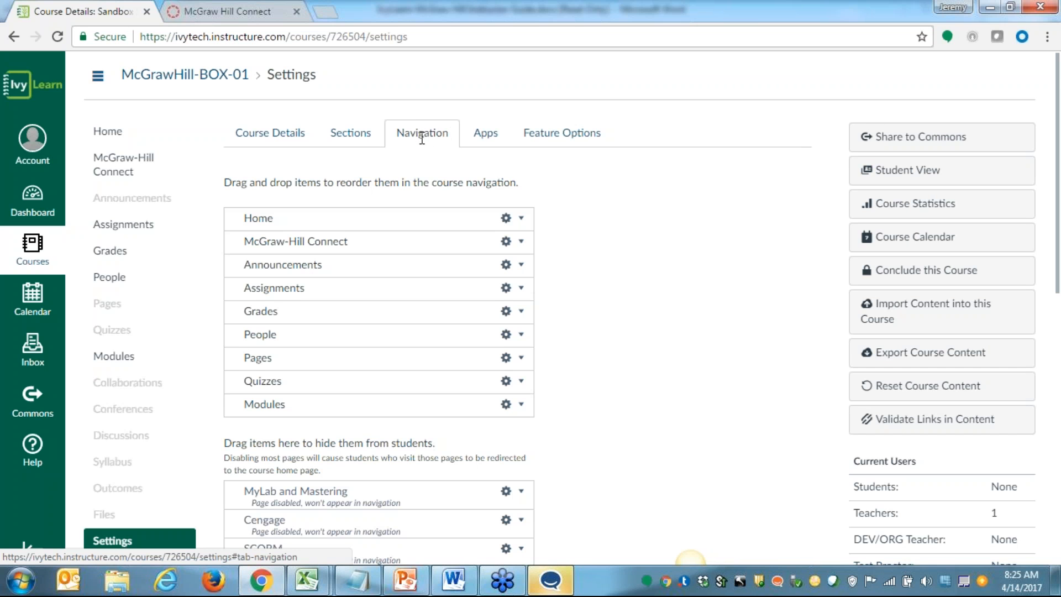
Move McGraw-Hill Connect from the course navigation into the items hidden from students
{"action": "scroll", "coordinate": [421, 166], "scroll_direction": "down", "scroll_amount": 2}
{"action": "left_click_drag", "start_coordinate": [422, 201], "coordinate": [322, 426]}
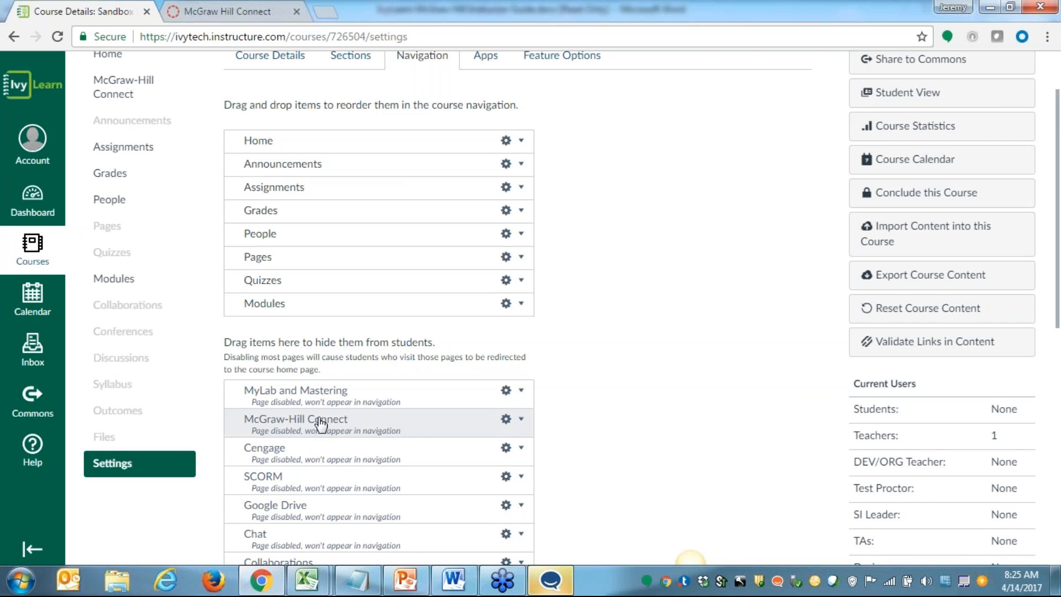
{"action": "scroll", "coordinate": [320, 426], "scroll_direction": "down", "scroll_amount": 1}
{"action": "scroll", "coordinate": [321, 424], "scroll_direction": "down", "scroll_amount": 1}
{"action": "scroll", "coordinate": [338, 340], "scroll_direction": "down", "scroll_amount": 1}
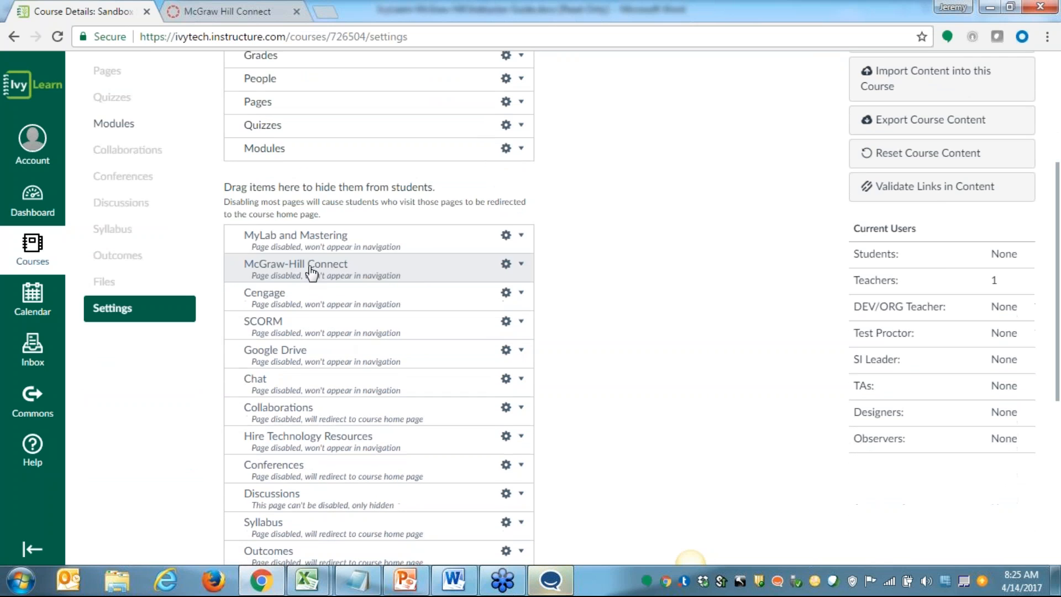
Place McGraw-Hill Connect back directly below Home in the course navigation and save the settings
{"action": "scroll", "coordinate": [306, 343], "scroll_direction": "up", "scroll_amount": 1}
{"action": "left_click_drag", "start_coordinate": [304, 354], "coordinate": [355, 94]}
{"action": "scroll", "coordinate": [360, 218], "scroll_direction": "up", "scroll_amount": 2}
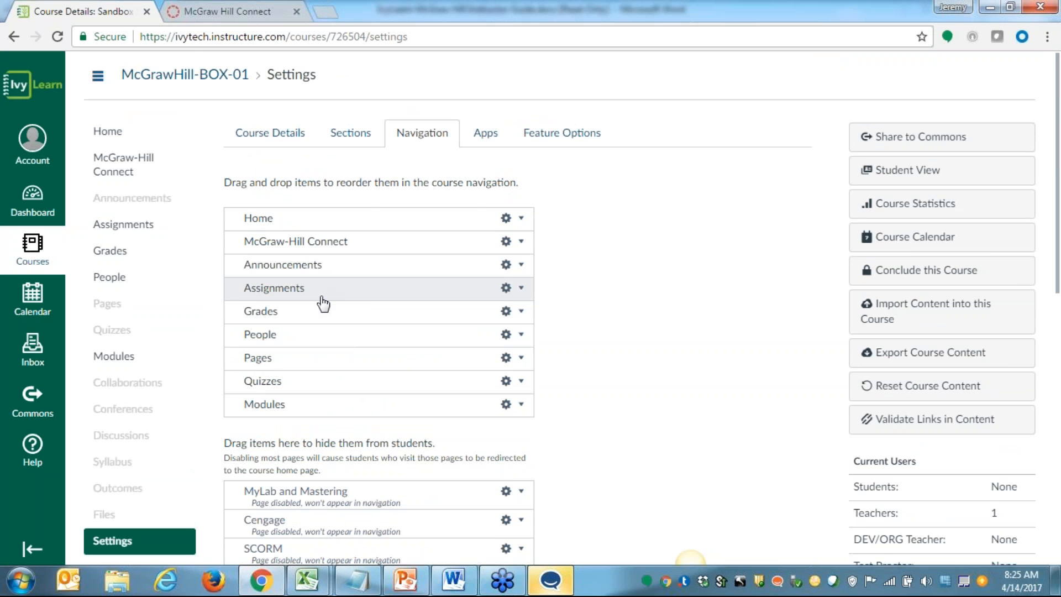
{"action": "scroll", "coordinate": [323, 305], "scroll_direction": "down", "scroll_amount": 10}
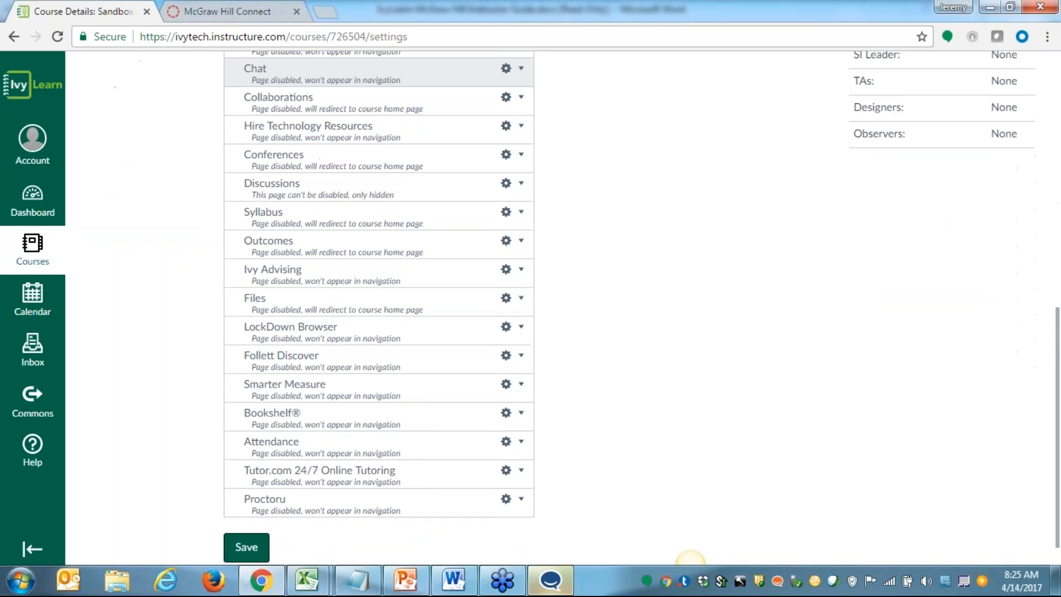
{"action": "left_click", "coordinate": [248, 527]}
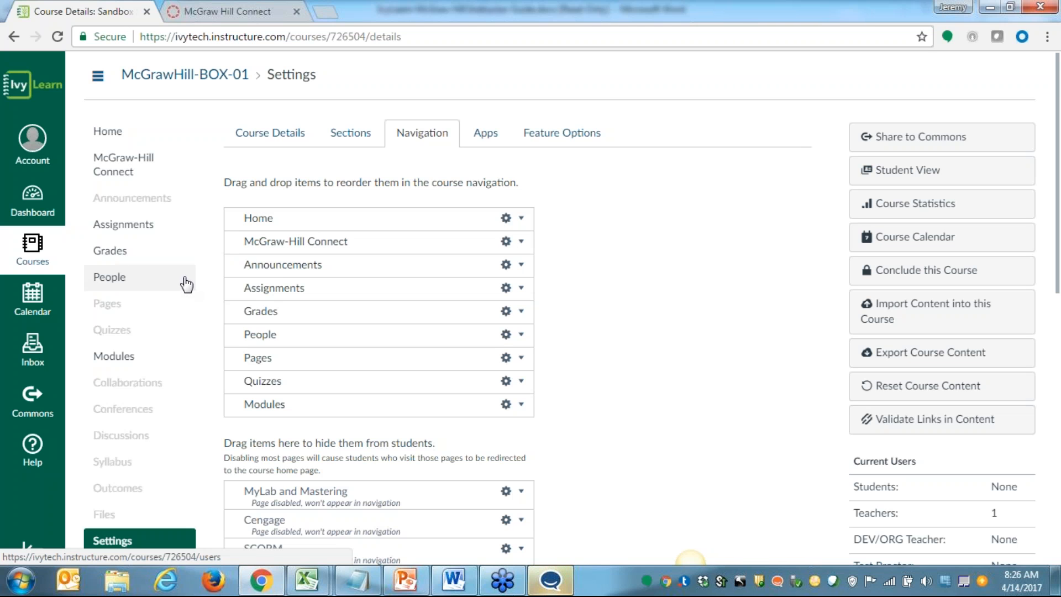
Add the assignment Chapter 2. Reporting Intercorporate Investments and Consolidation of Wholly Owned Subsidiaries to the LearnSmart module without indentation
{"action": "scroll", "coordinate": [187, 283], "scroll_direction": "down", "scroll_amount": 1}
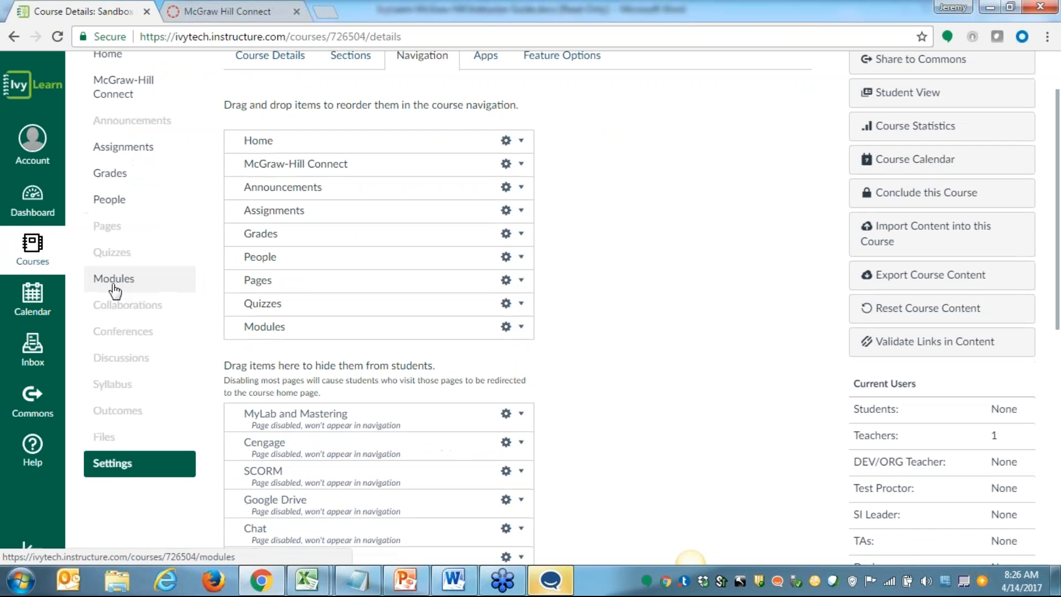
{"action": "left_click", "coordinate": [113, 285]}
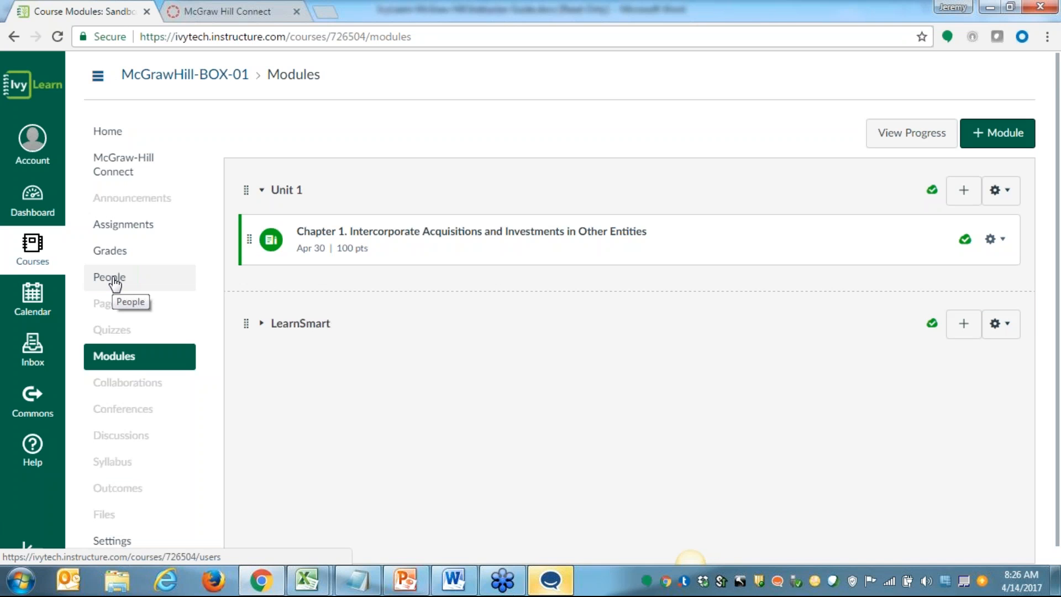
{"action": "left_click", "coordinate": [963, 332]}
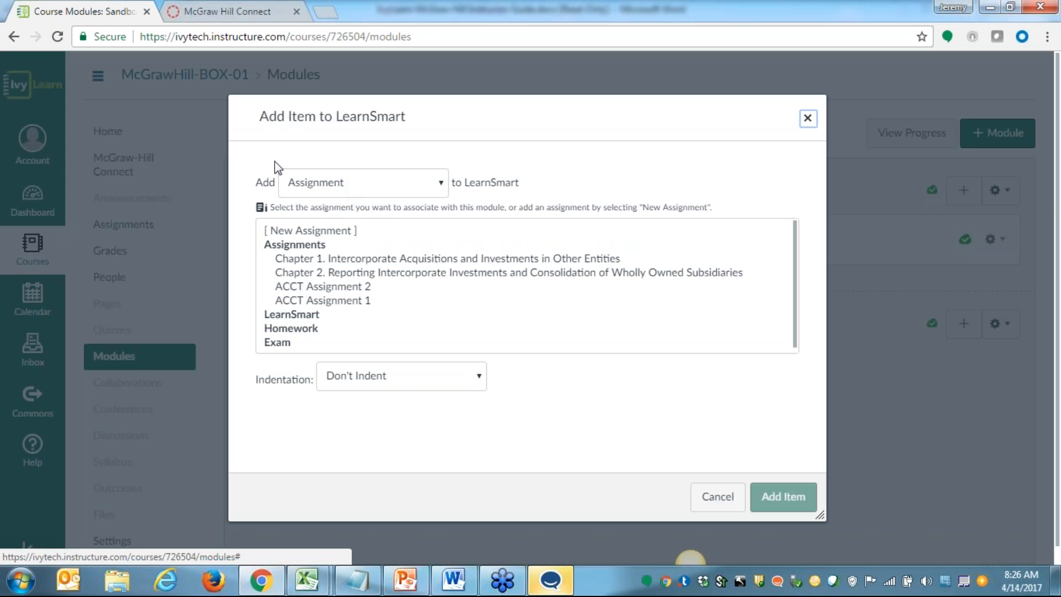
{"action": "left_click", "coordinate": [444, 188]}
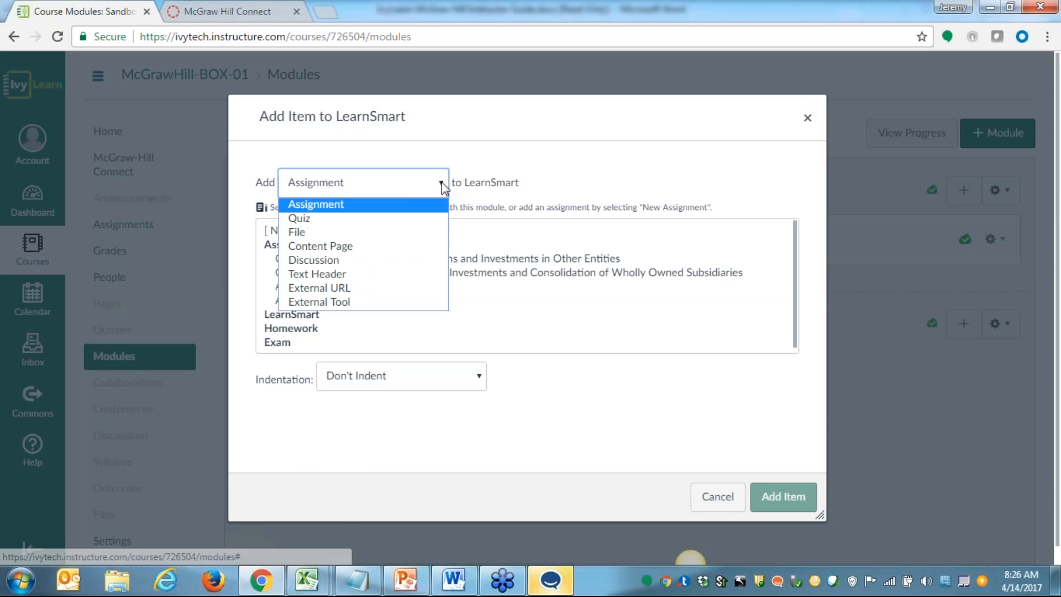
{"action": "left_click", "coordinate": [425, 208]}
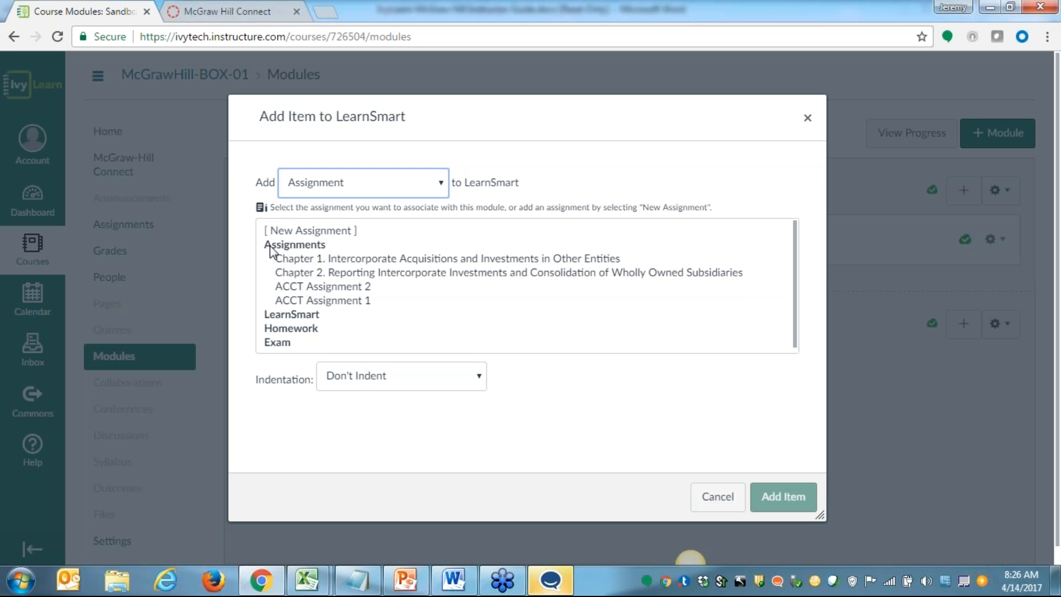
{"action": "left_click", "coordinate": [414, 276]}
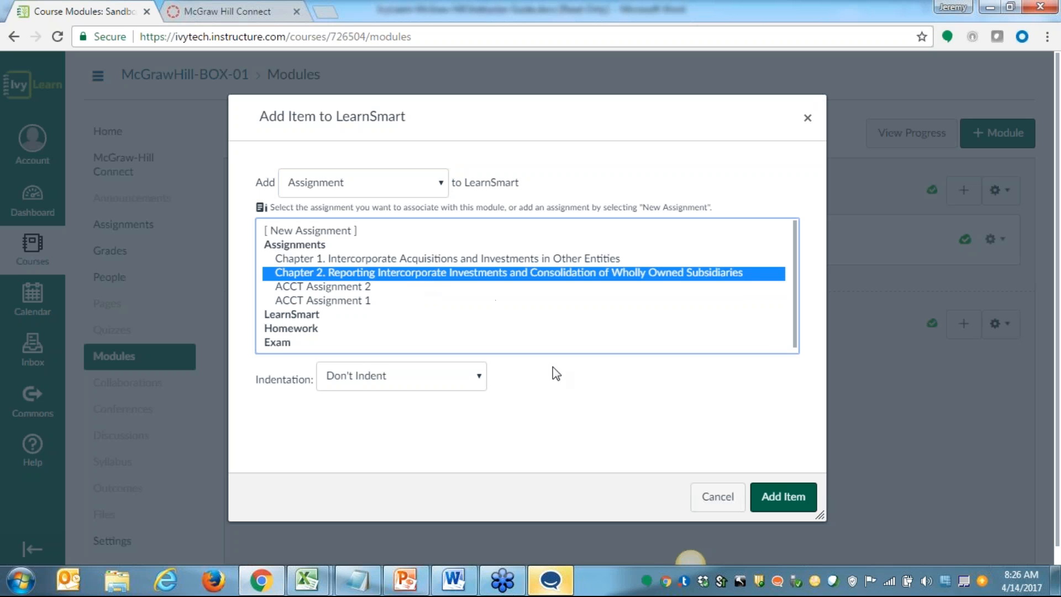
{"action": "left_click", "coordinate": [779, 500]}
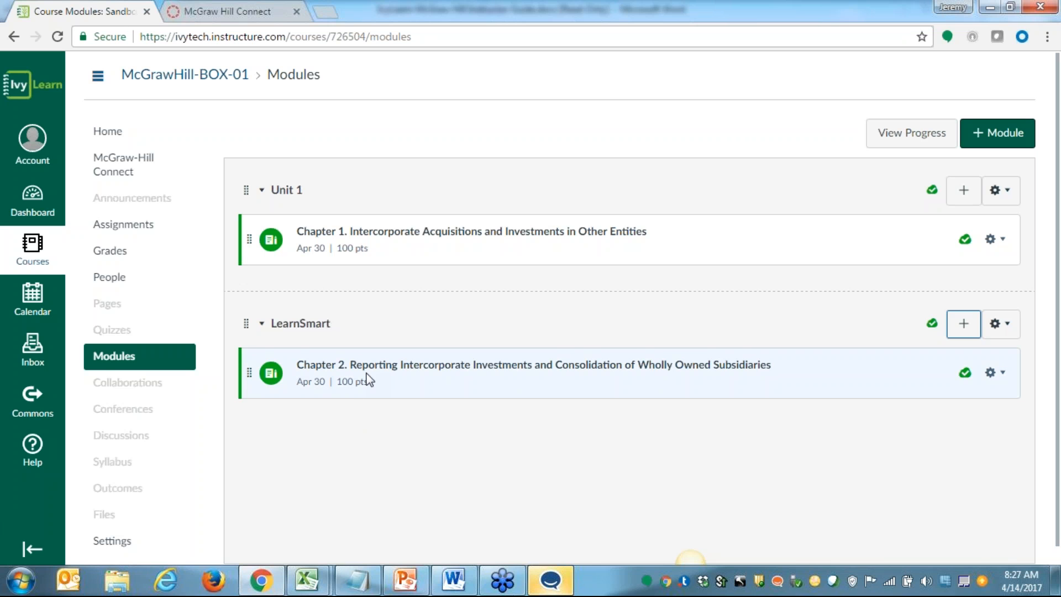
View the Chapter 2 LearnSmart assignment in Connect, return to Ivy Tech Canvas and check the course modules
{"action": "left_click", "coordinate": [406, 366]}
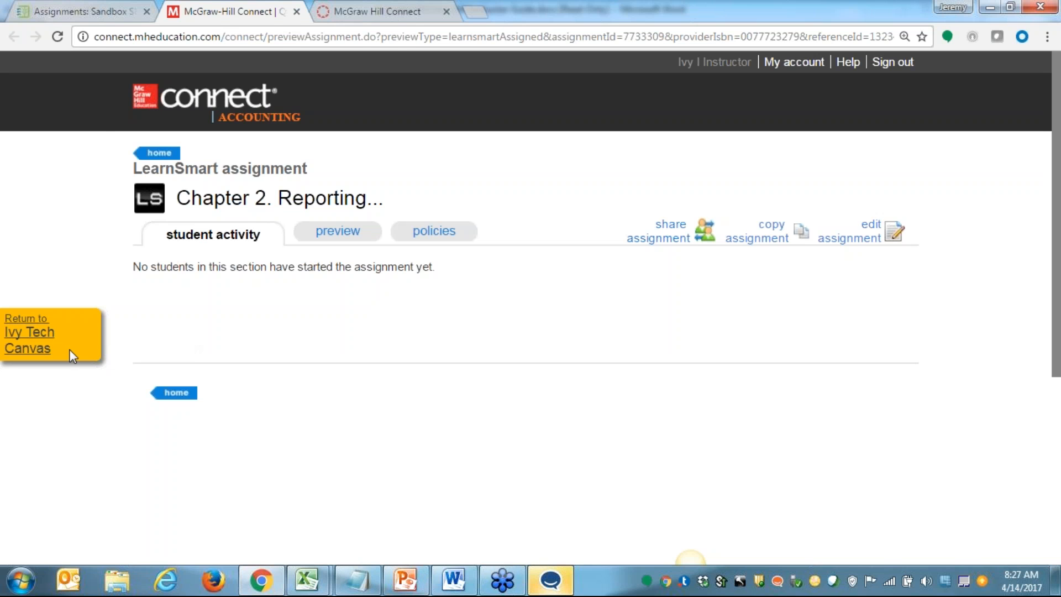
{"action": "left_click", "coordinate": [20, 335]}
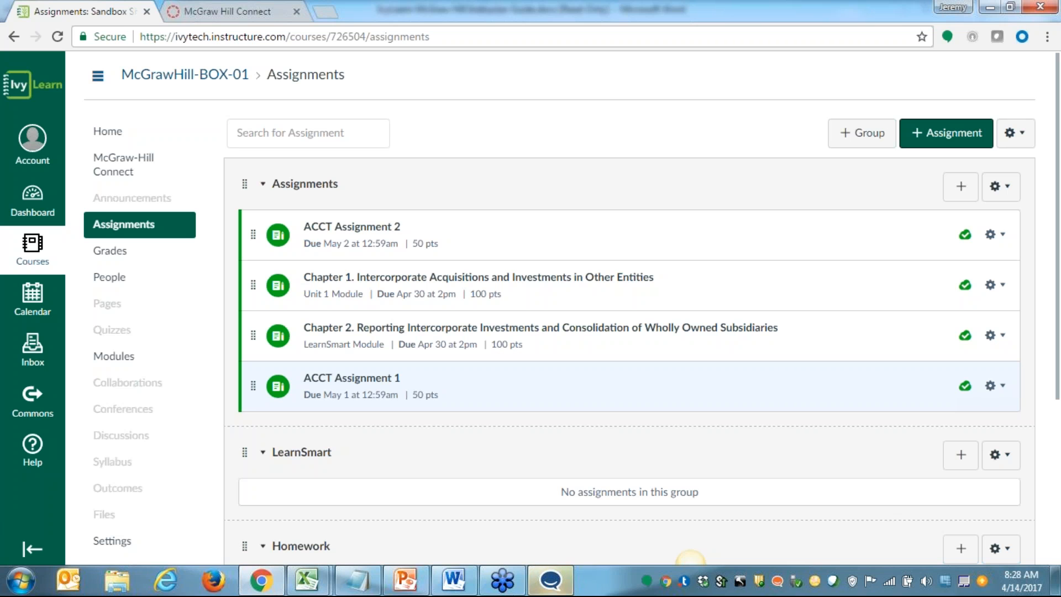
{"action": "key", "text": "XF86AudioMute"}
{"action": "key", "text": "XF86AudioMute"}
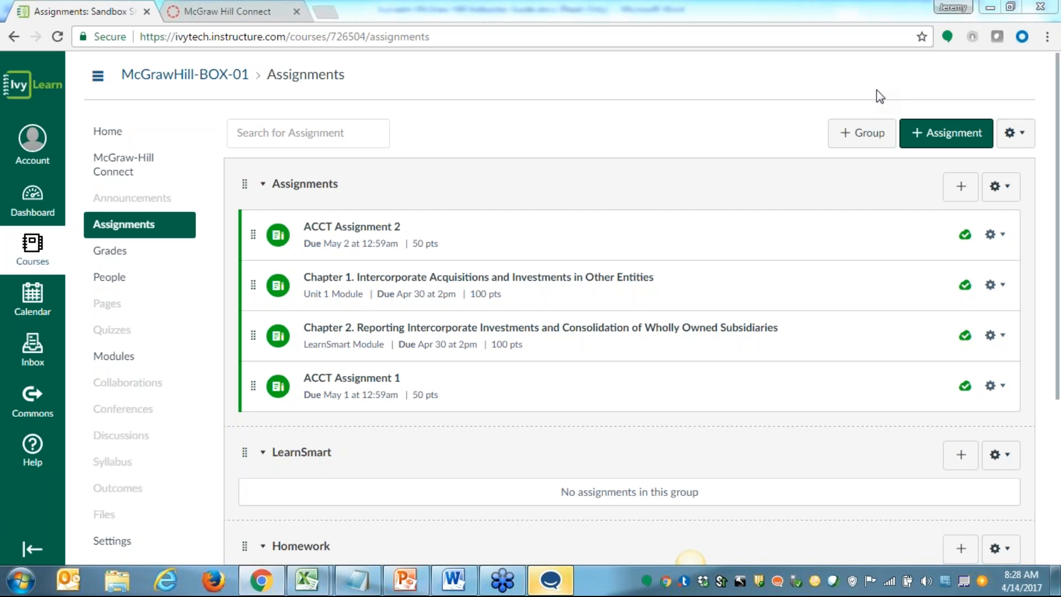
{"action": "left_click", "coordinate": [131, 358]}
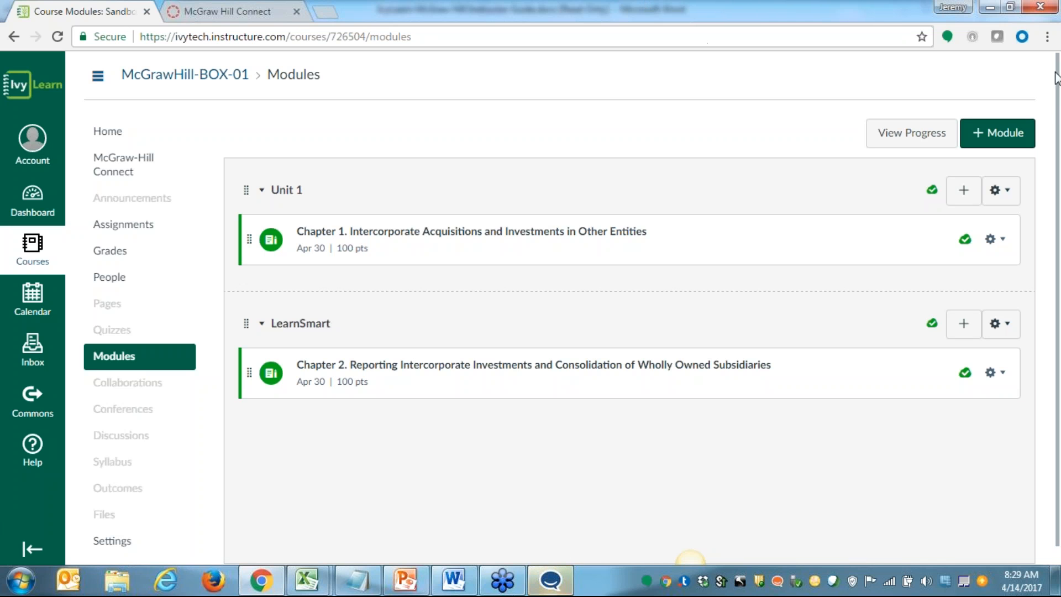
{"action": "left_click", "coordinate": [1043, 59]}
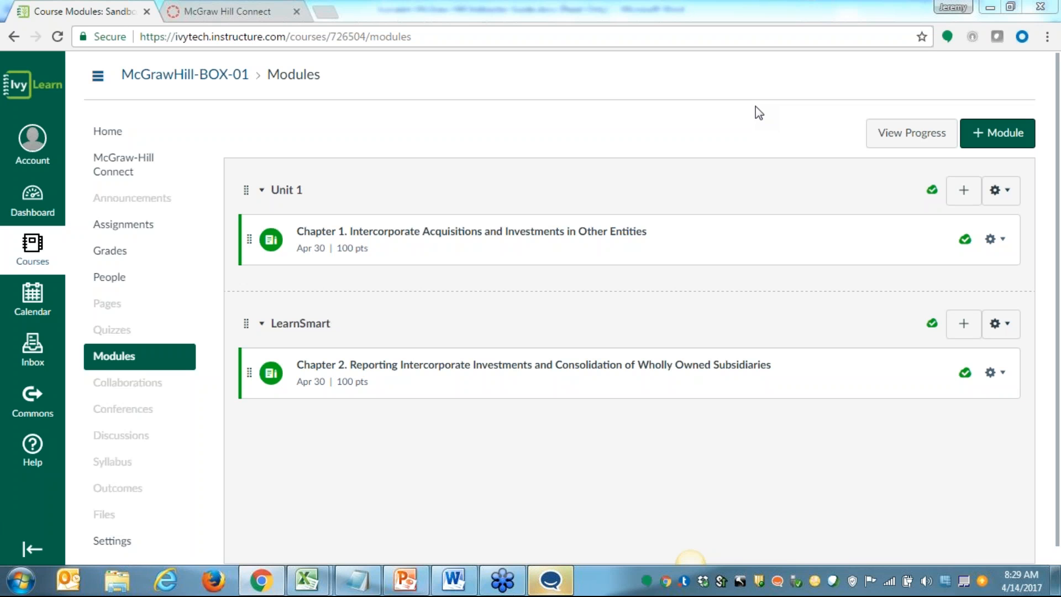
Review the assignment list in the paired Connect section, return to Ivy Tech Canvas and reopen the course modules
{"action": "left_click", "coordinate": [115, 173]}
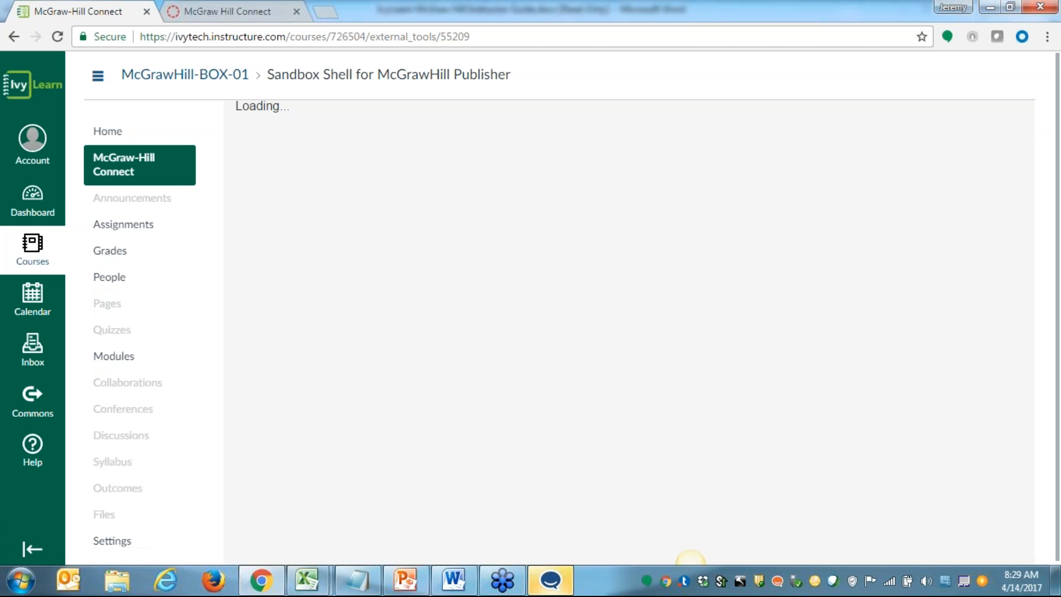
{"action": "left_click", "coordinate": [364, 232]}
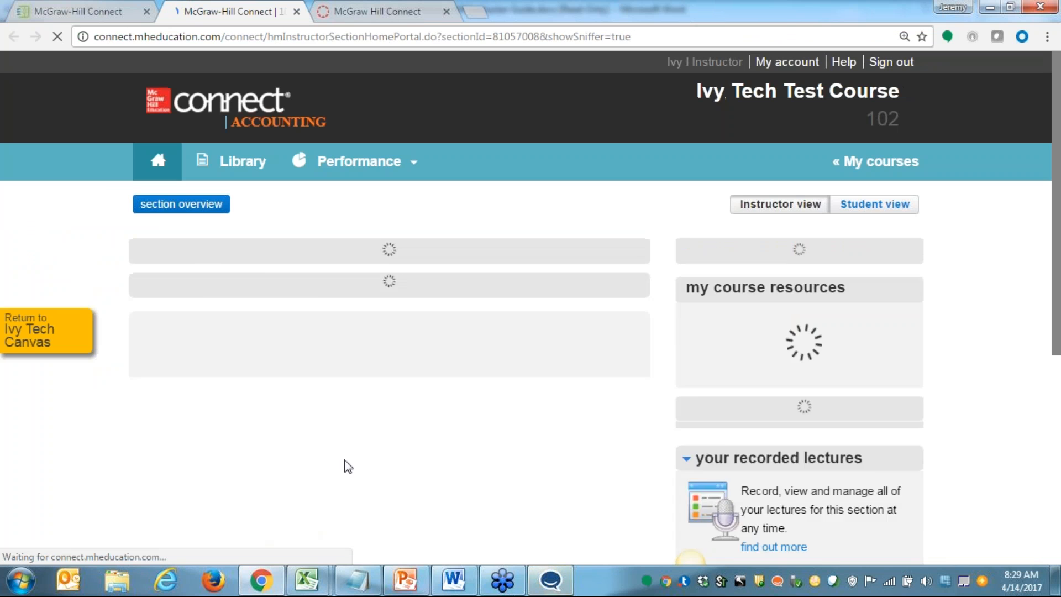
{"action": "scroll", "coordinate": [357, 445], "scroll_direction": "down", "scroll_amount": 1}
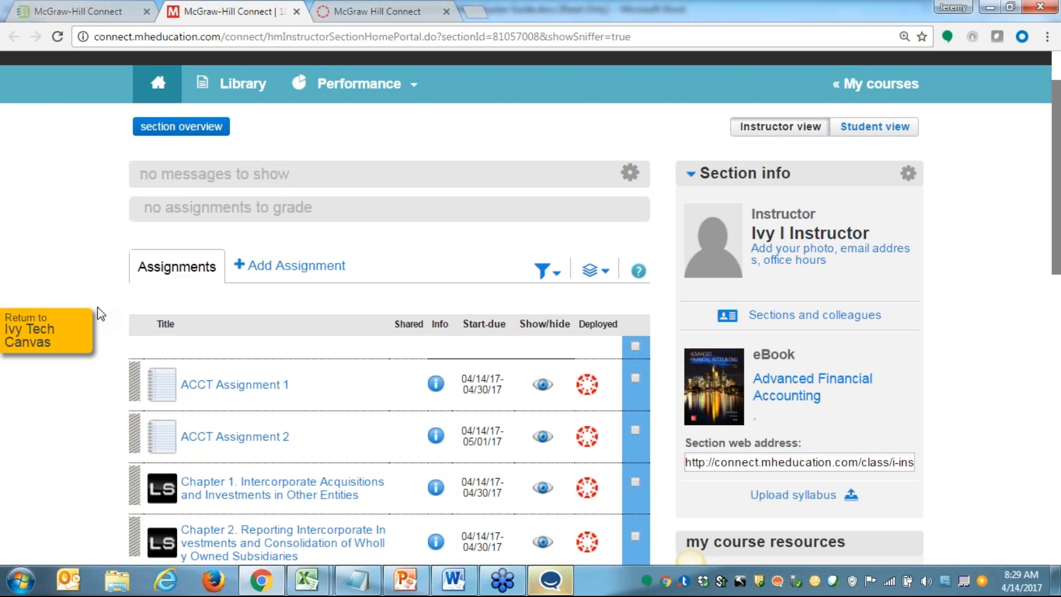
{"action": "left_click", "coordinate": [32, 337]}
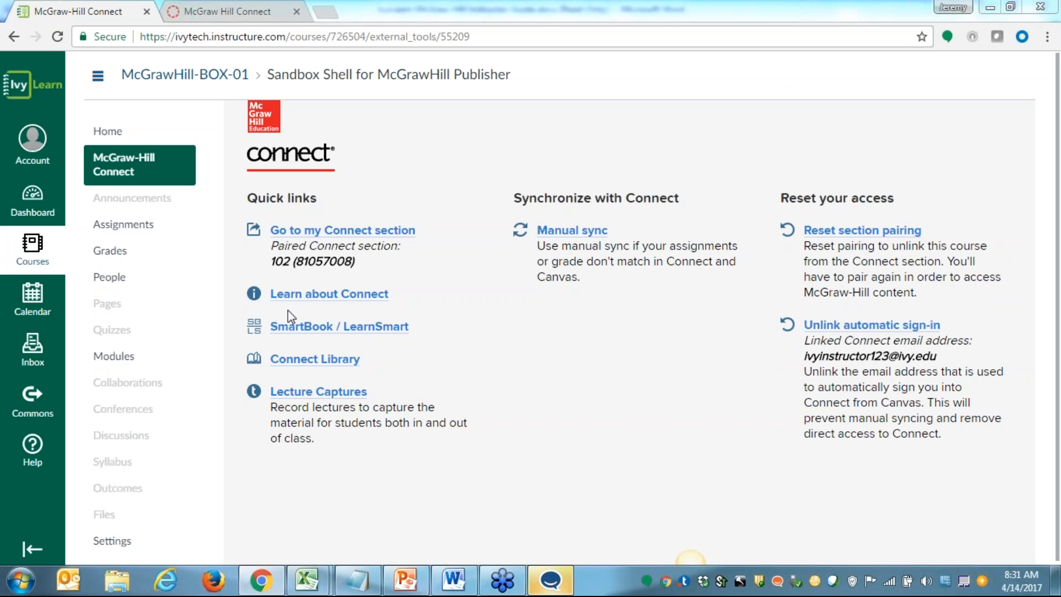
{"action": "left_click", "coordinate": [118, 360]}
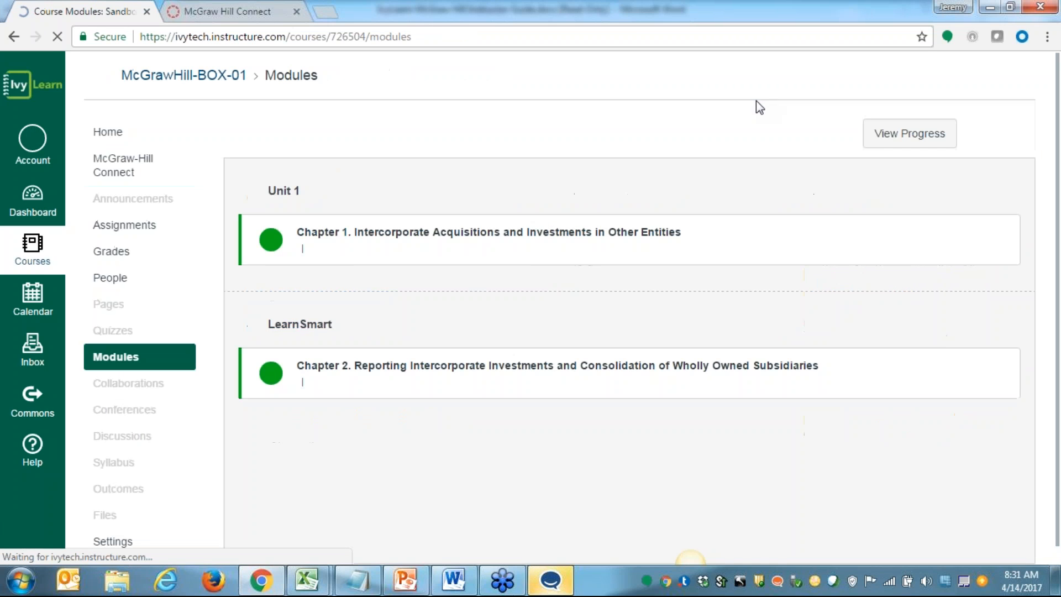